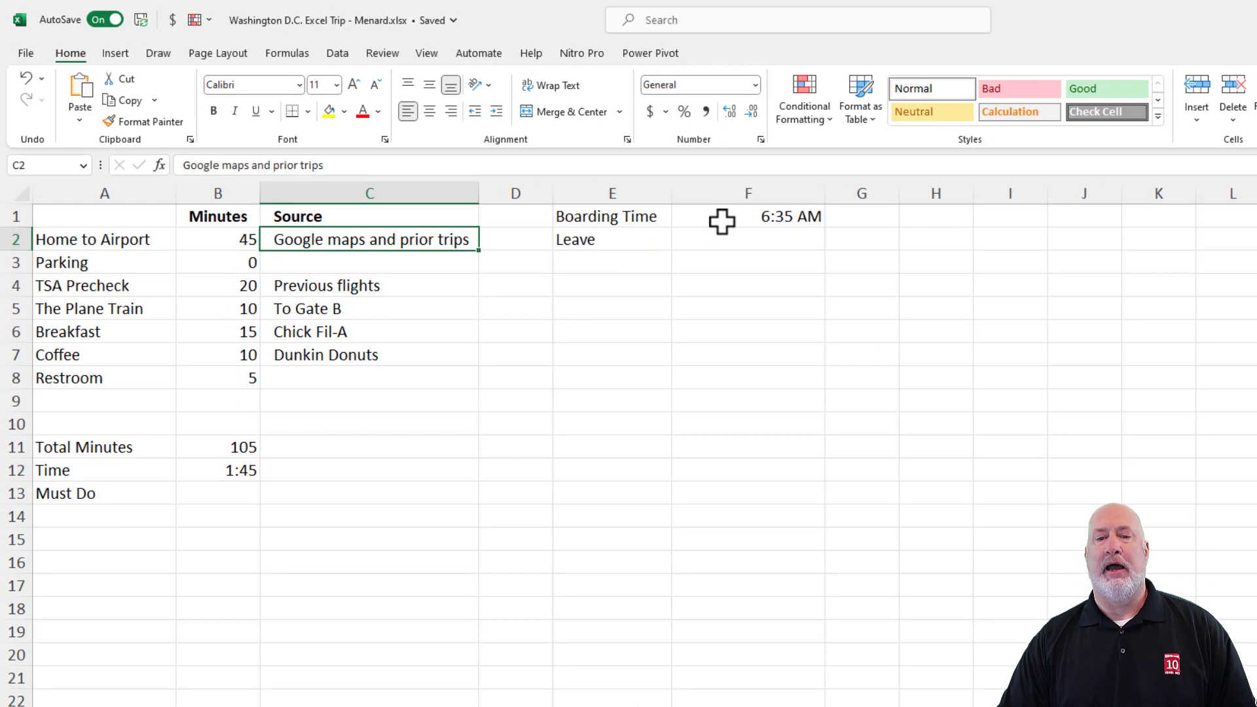
- Fill the boarding time cell F1 and the Leave time cell F2 with yellow
left_click(723, 222)
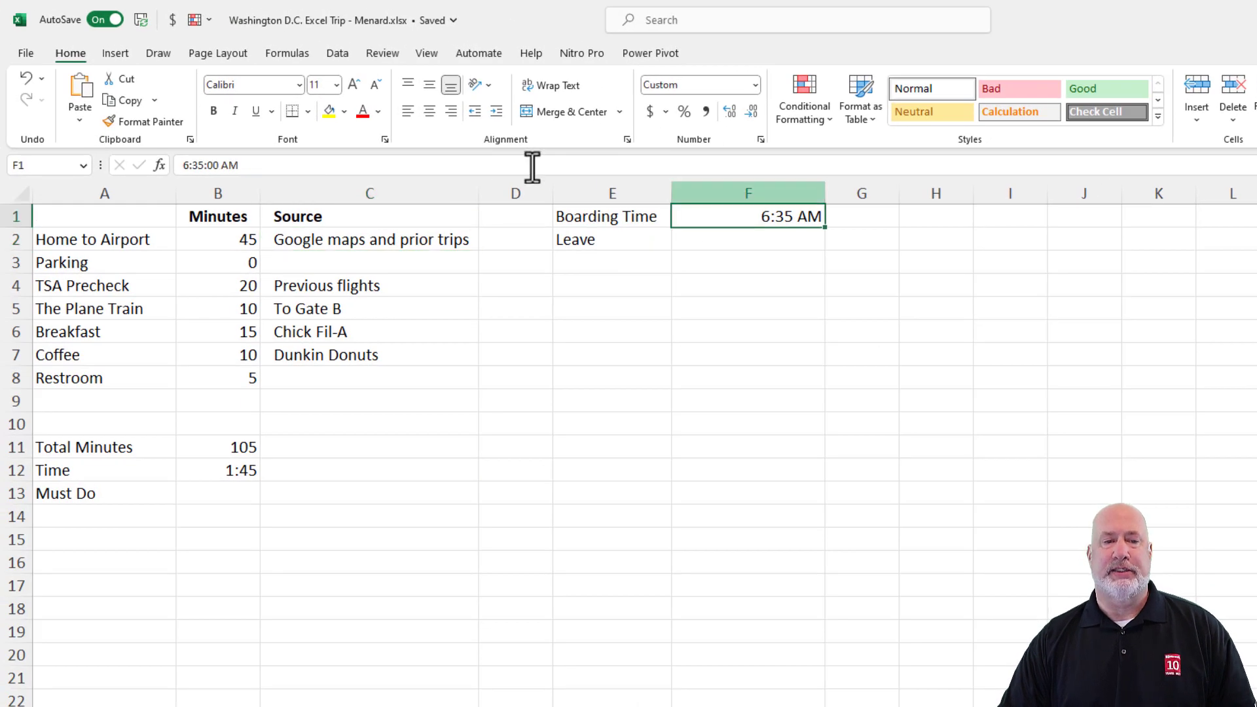
left_click(329, 110)
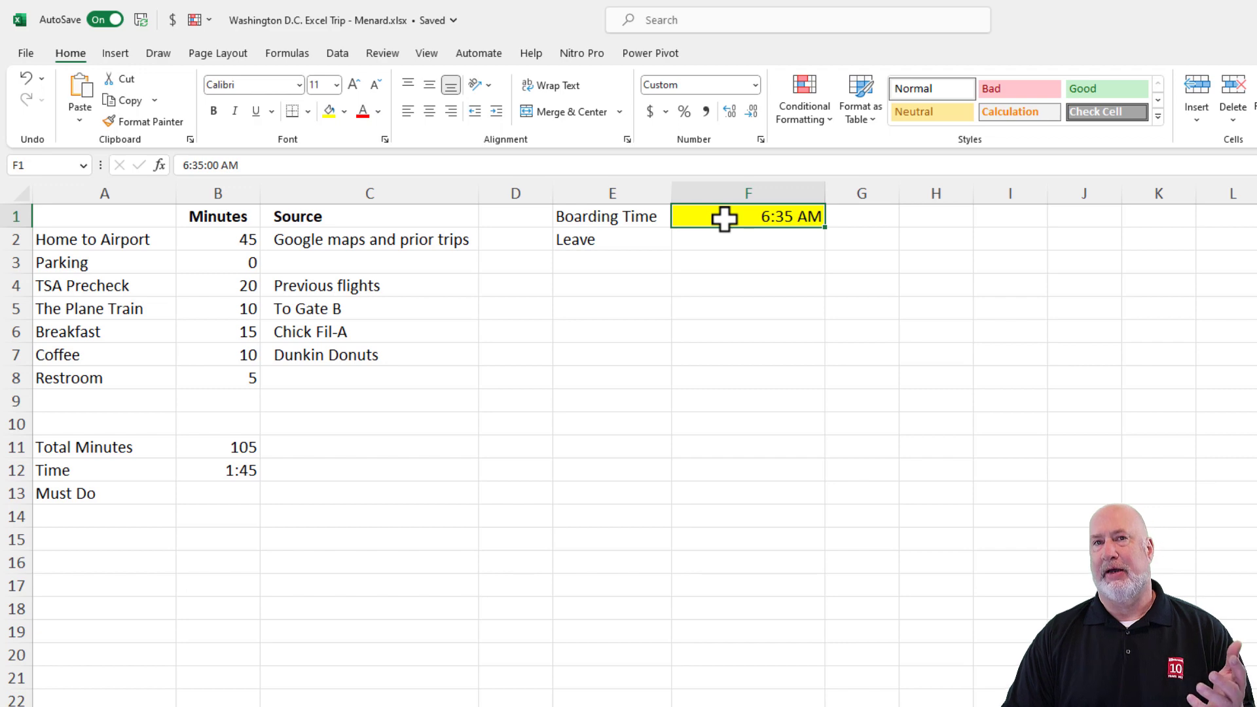
left_click(647, 238)
left_click(711, 240)
left_click(328, 112)
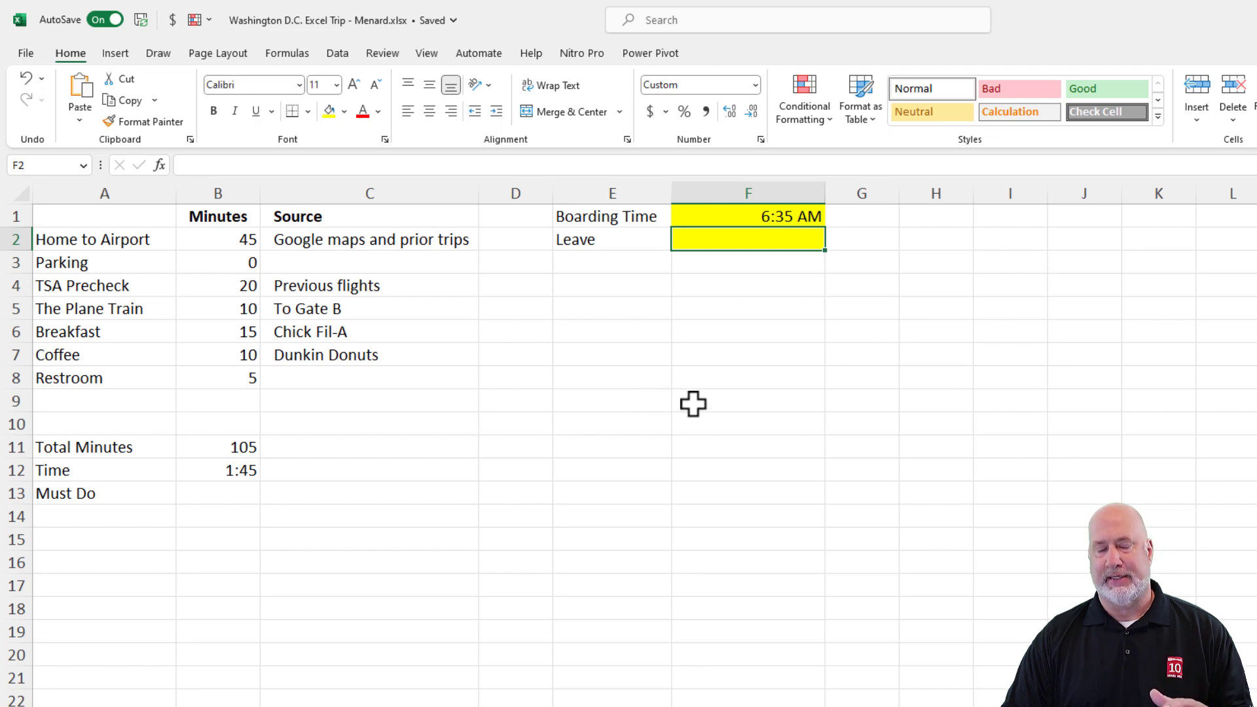
- Enter the header Event in cell A1 above the list of trip activities
left_click(139, 219)
type("EVent")
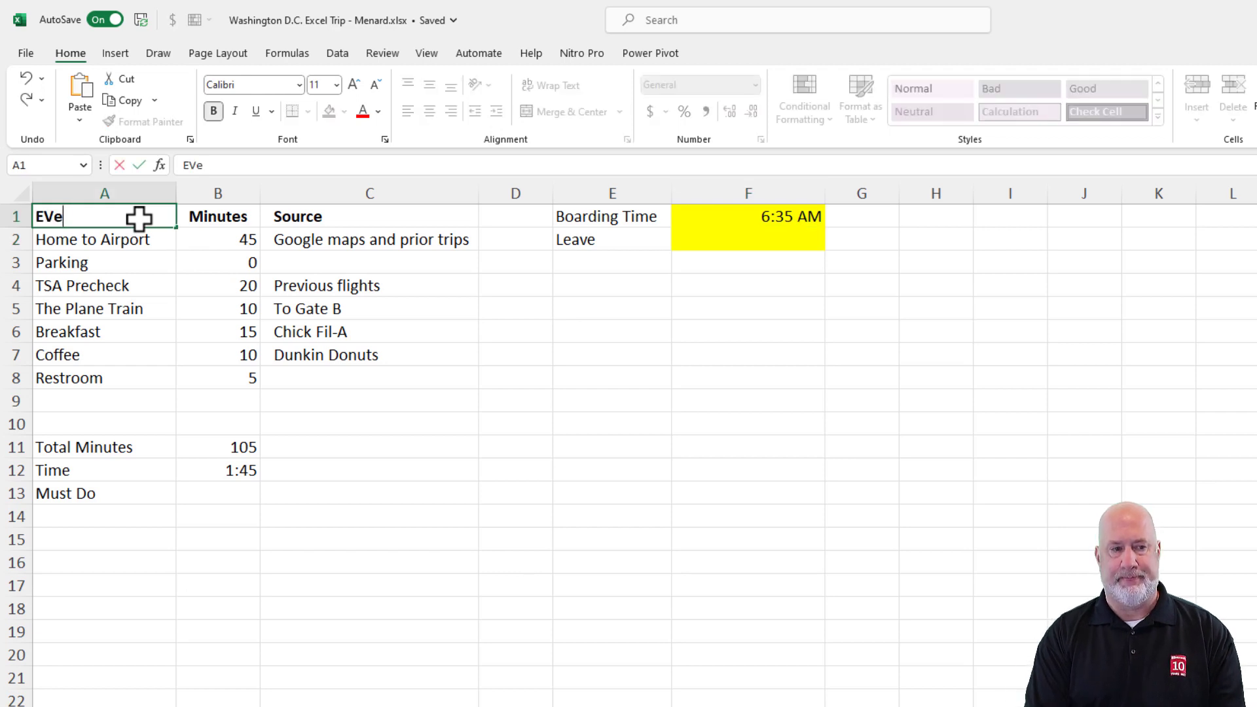
key("Return")
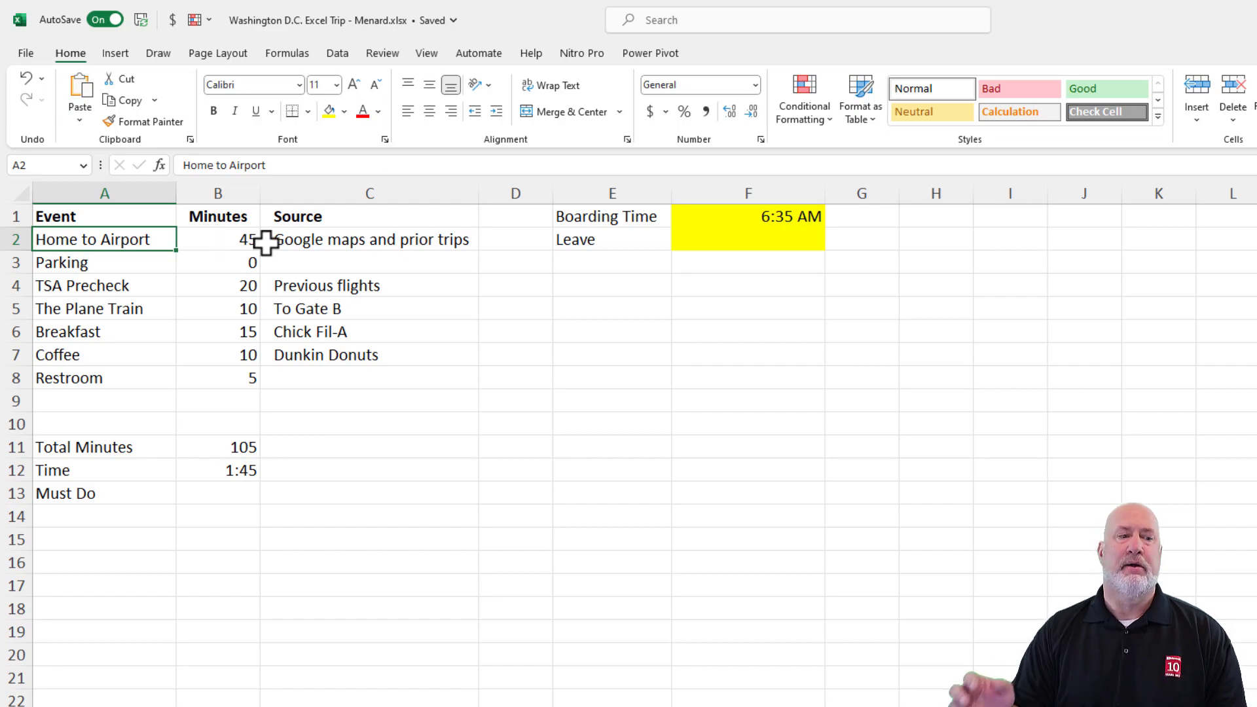
- Switch to Google Maps, check the departure and arrival time options for the route from home to the airport, and return to Excel
key("alt+Tab")
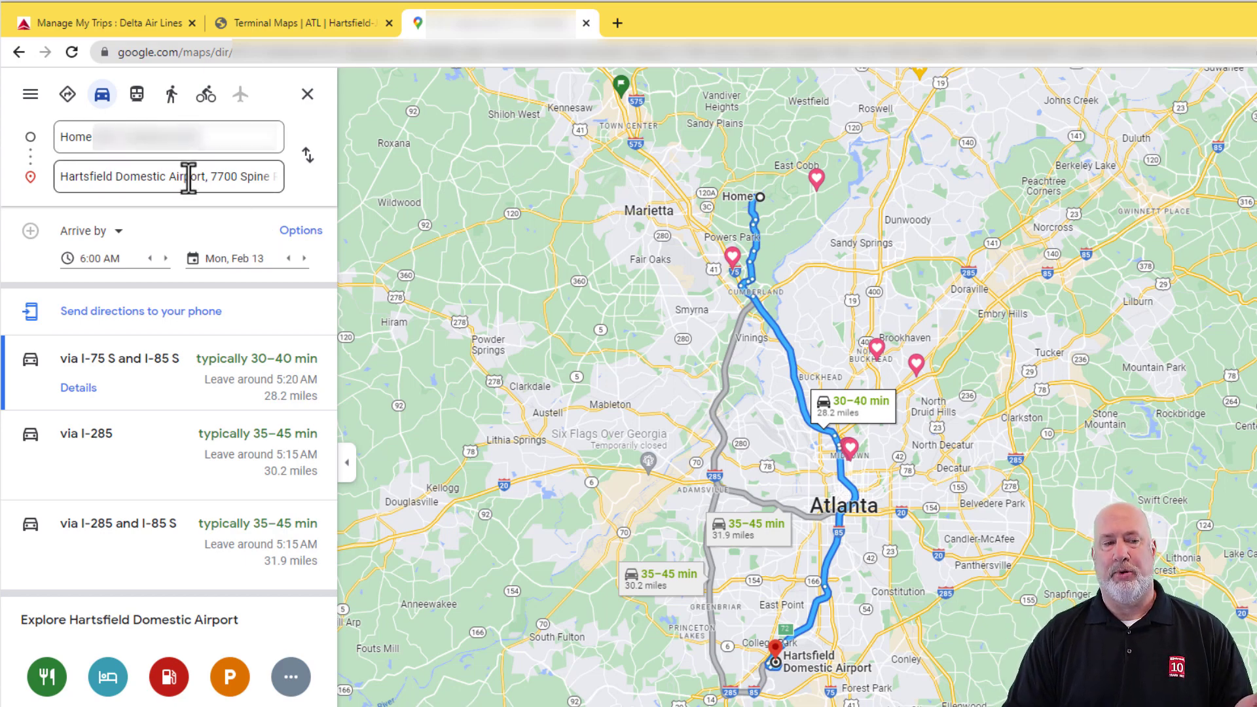
left_click(118, 232)
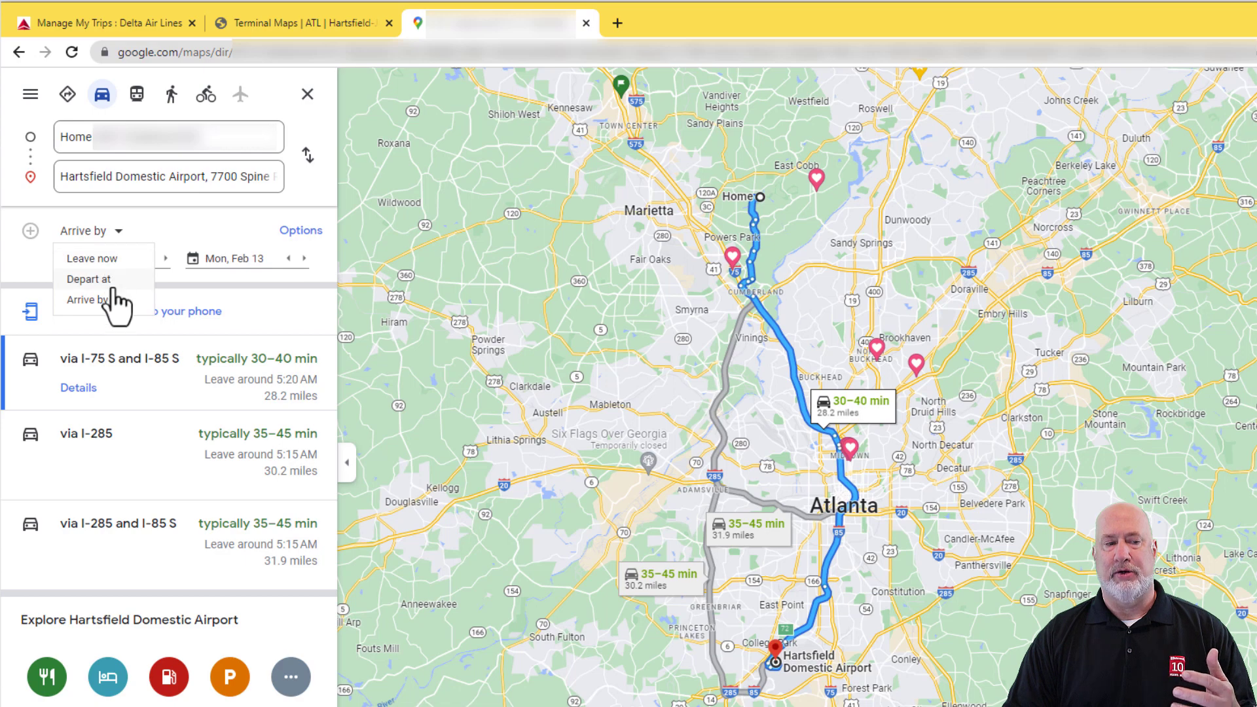
left_click(121, 234)
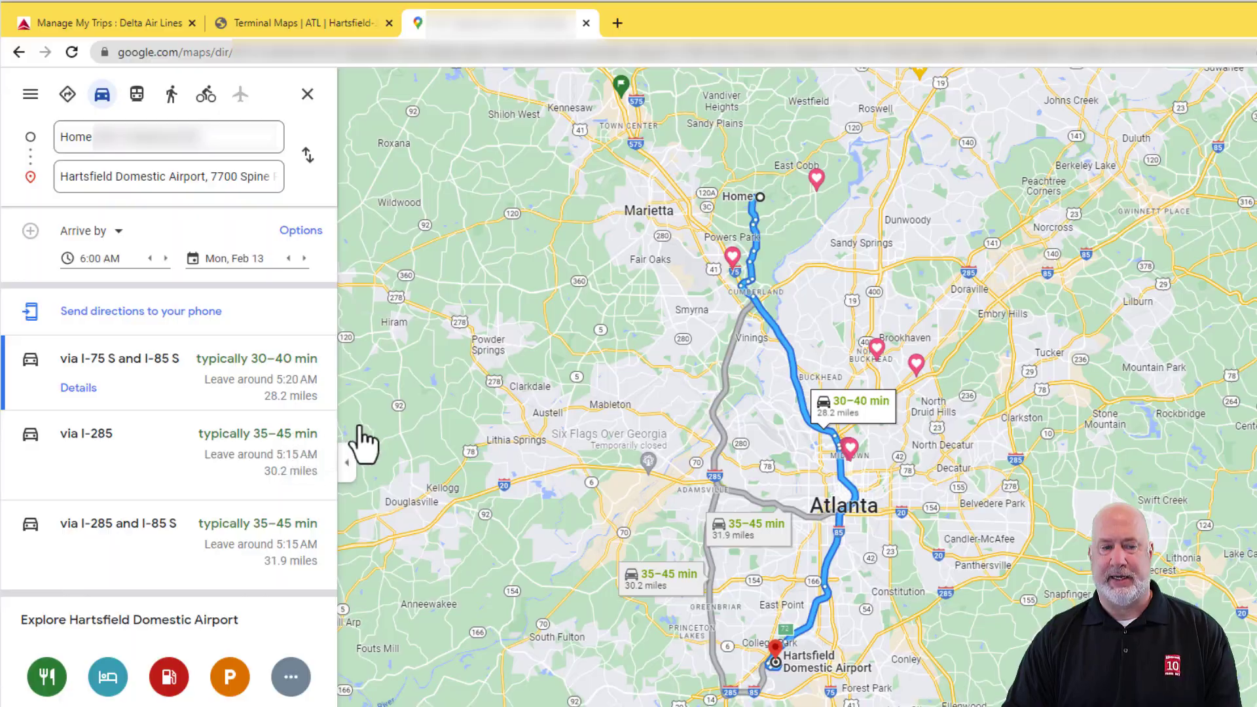
key("alt+Tab")
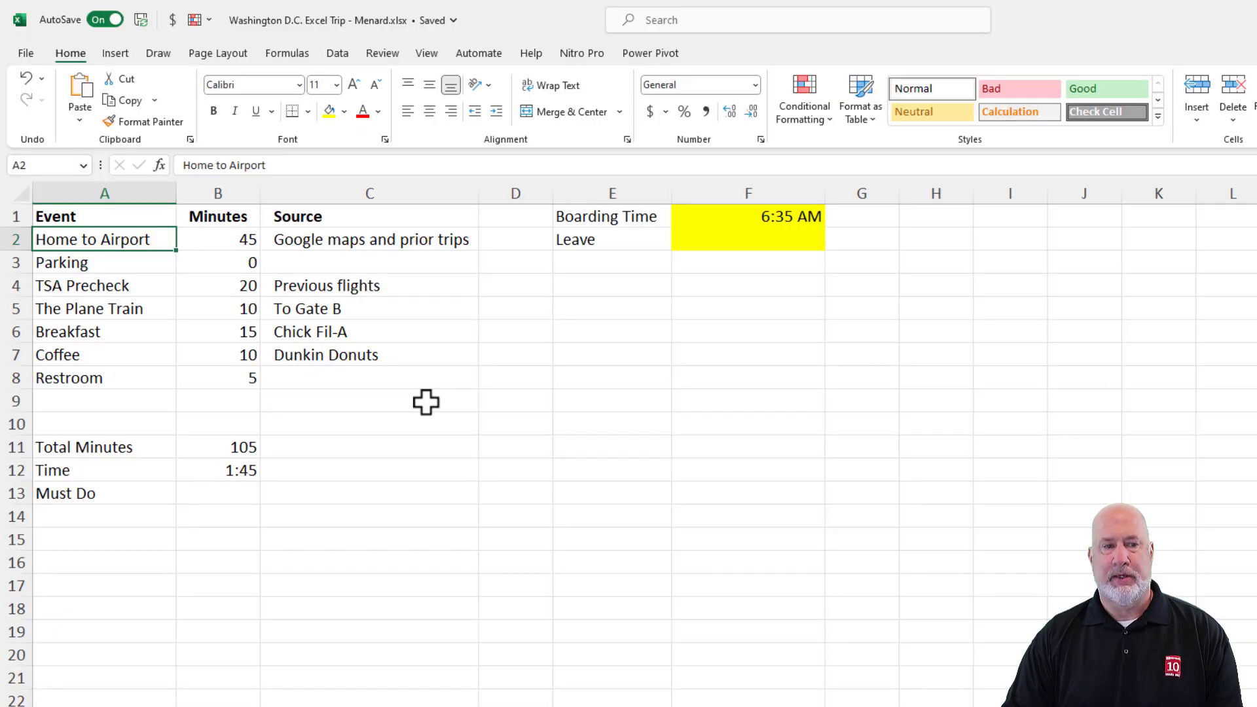
- Try 25 as the Parking minutes in B3, and set the value back to 0
left_click(219, 240)
left_click(219, 260)
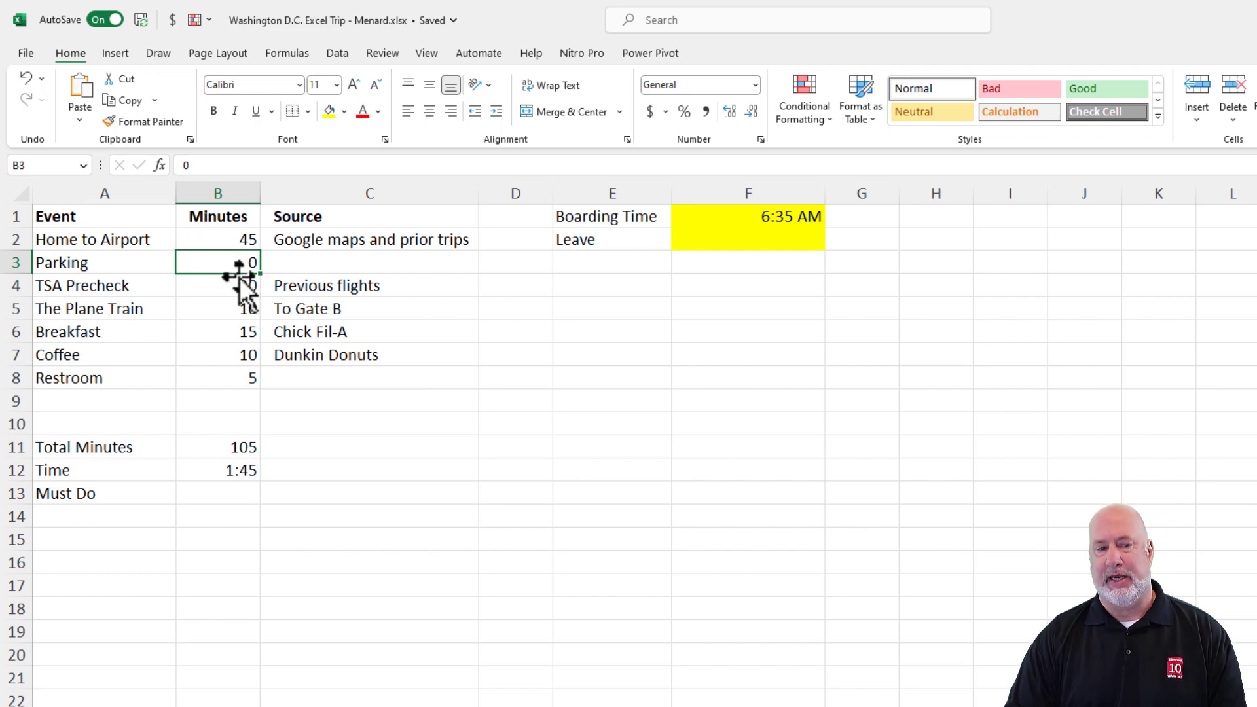
type("2")
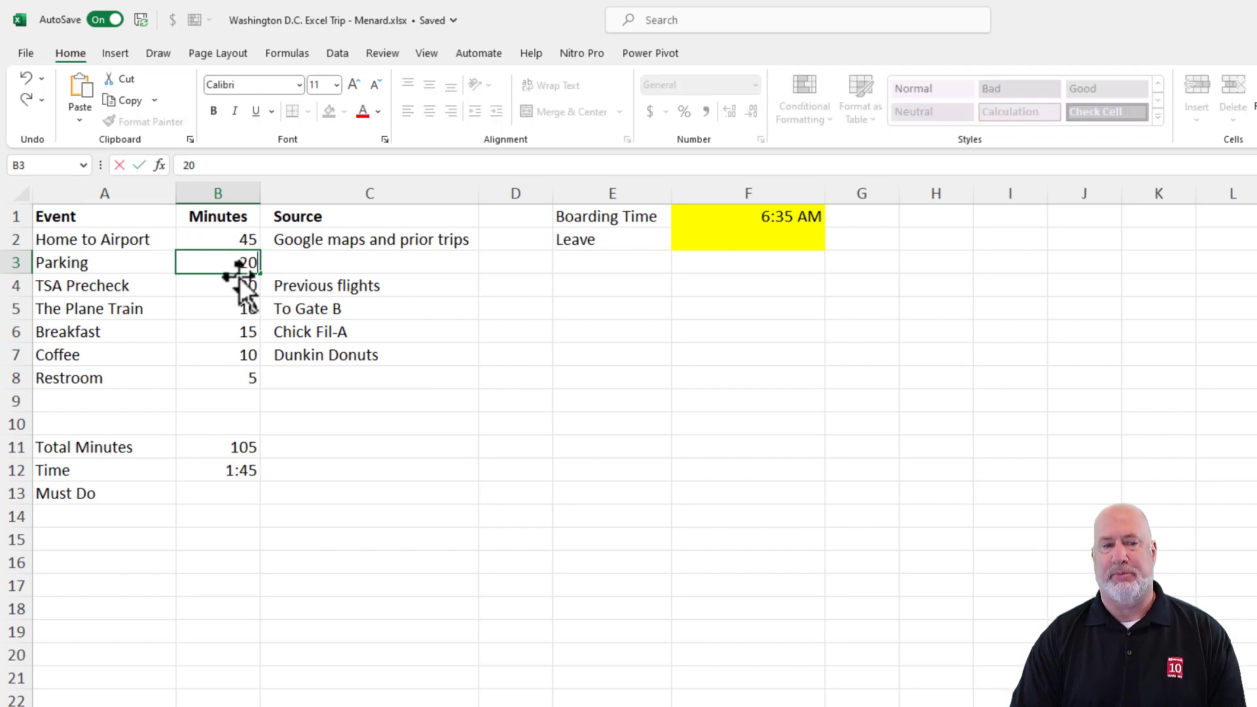
type("5")
key("Return")
key("Up")
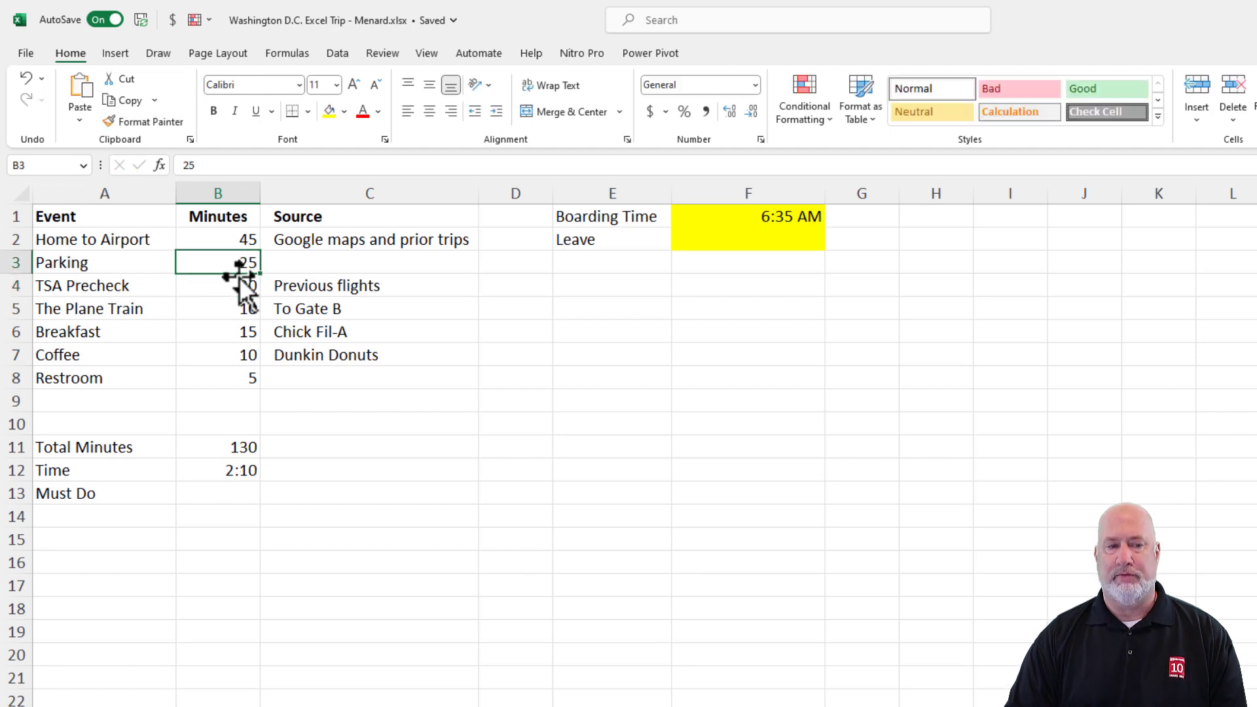
type("0")
key("Return")
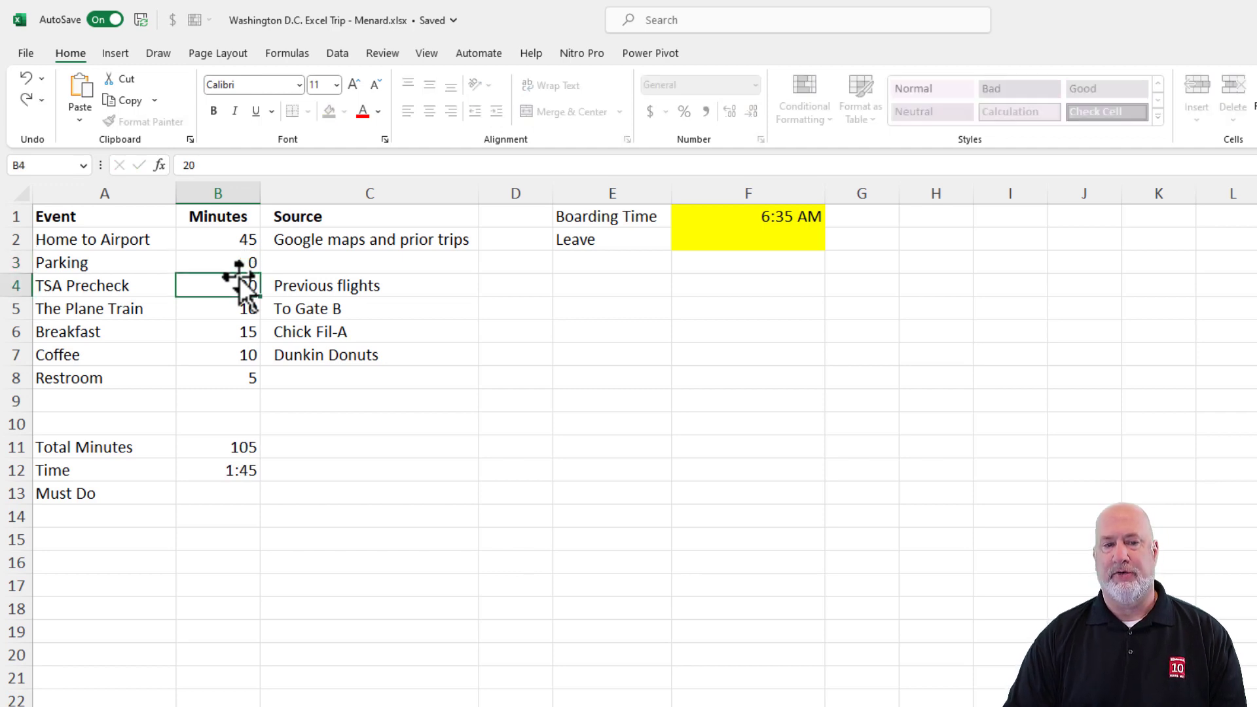
- Review the minutes and sources listed for TSA Precheck, The Plane Train, Breakfast, Coffee and Restroom
left_click(131, 289)
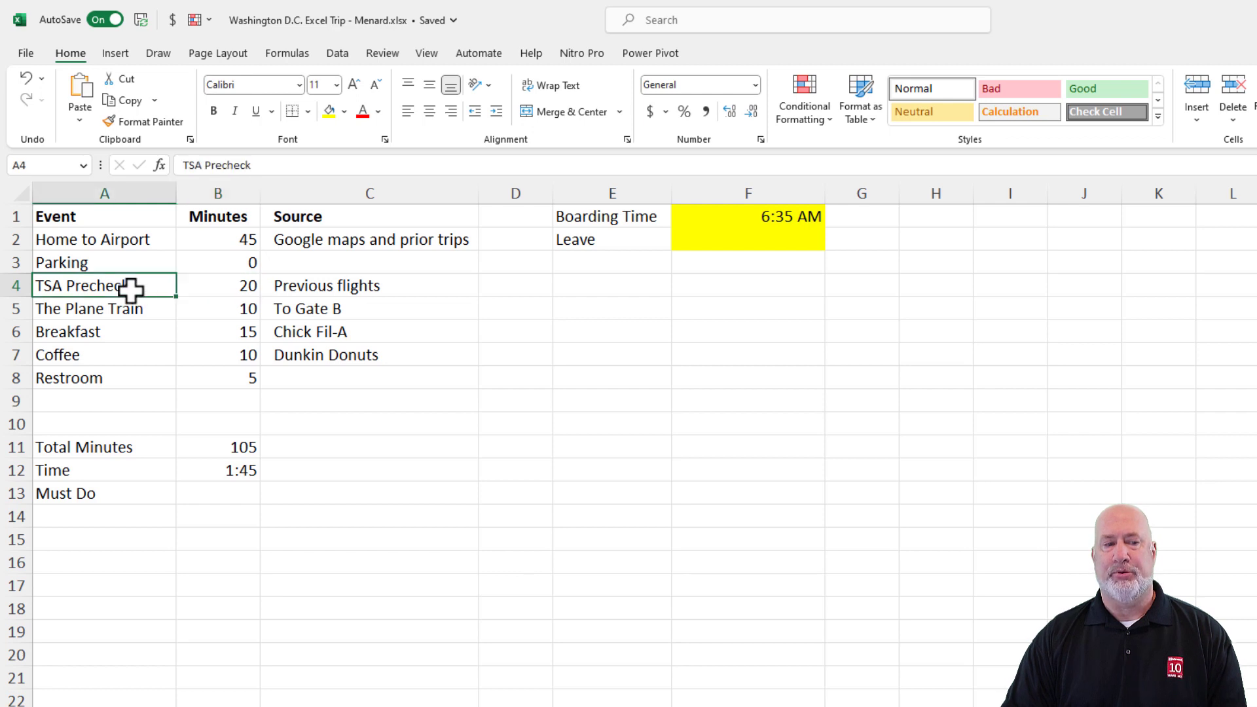
left_click(216, 283)
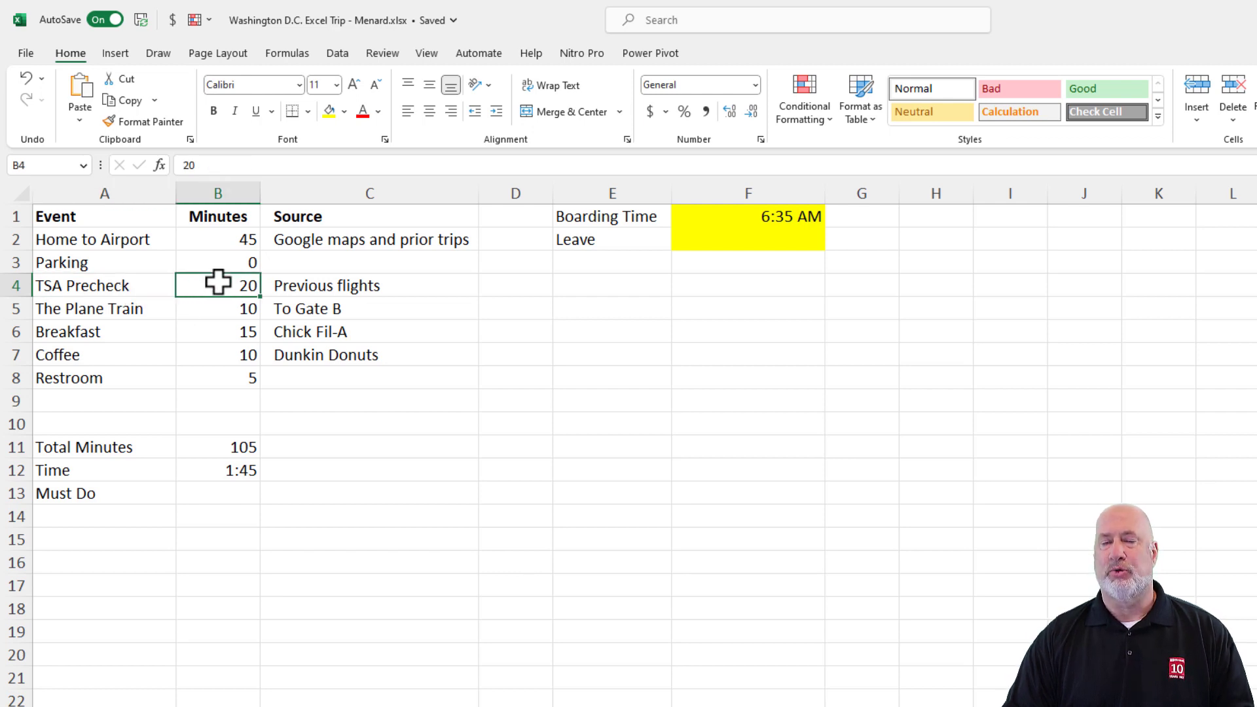
left_click(292, 286)
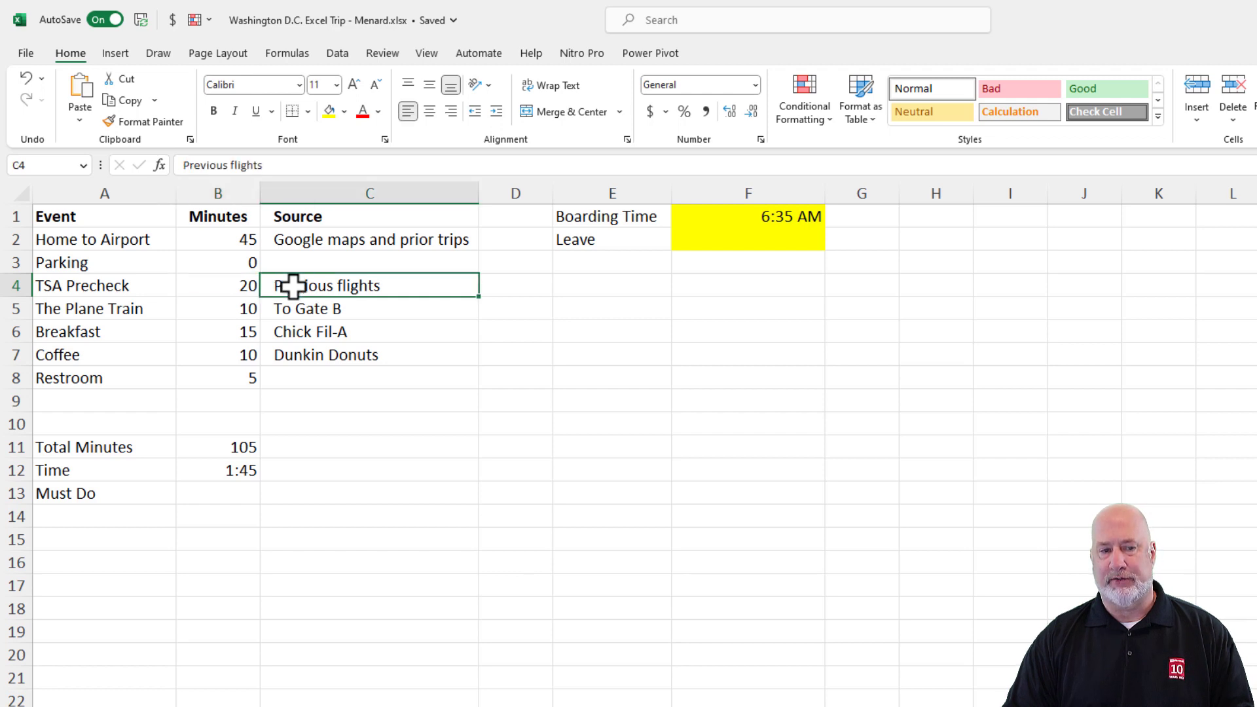
left_click(212, 315)
left_click(283, 313)
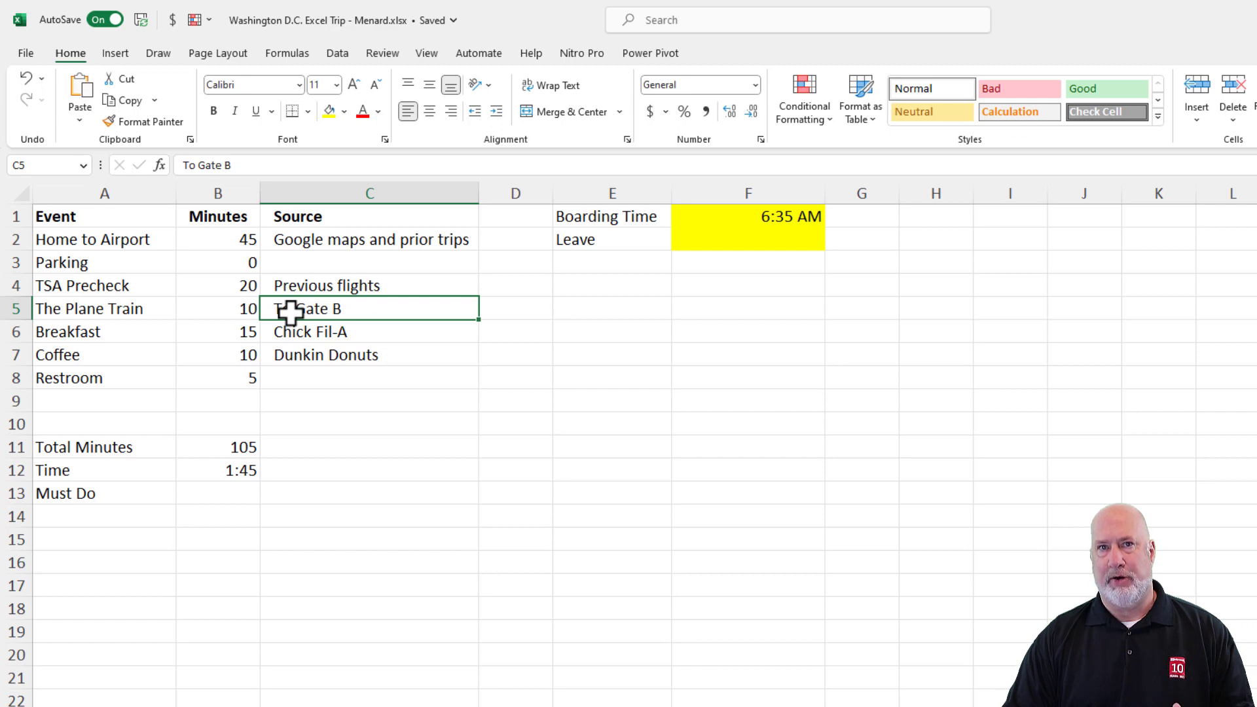
left_click(238, 306)
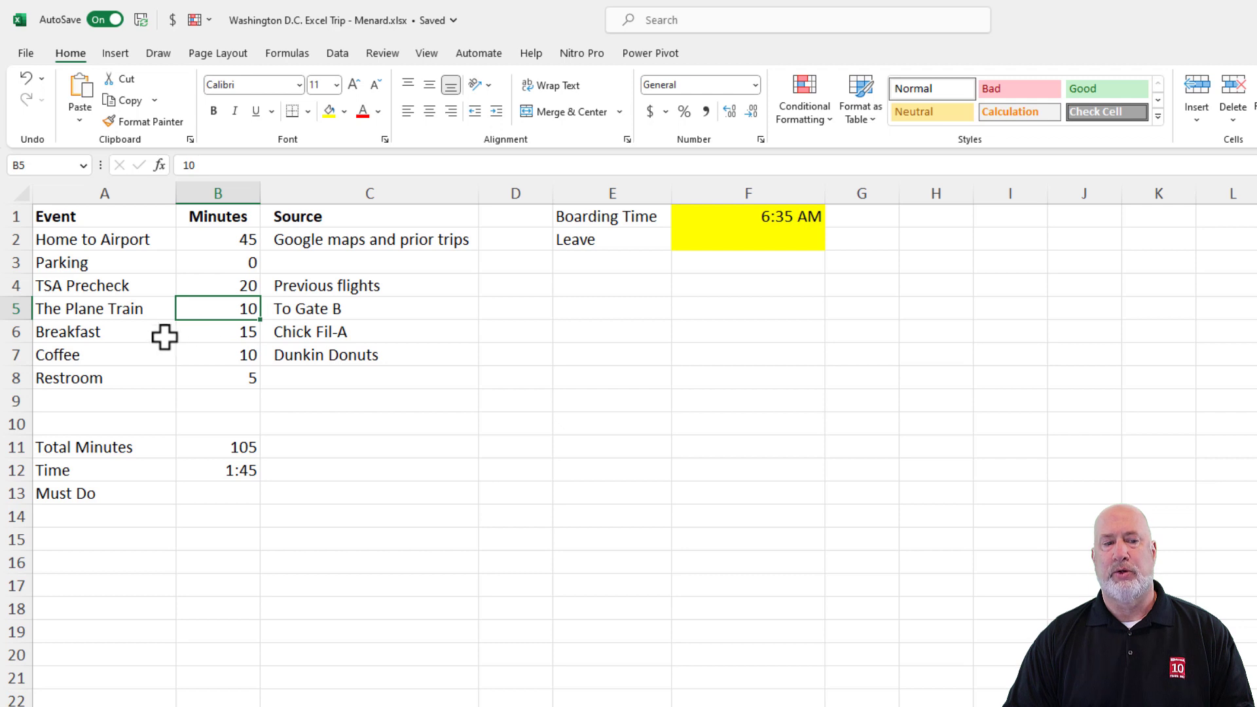
left_click(218, 332)
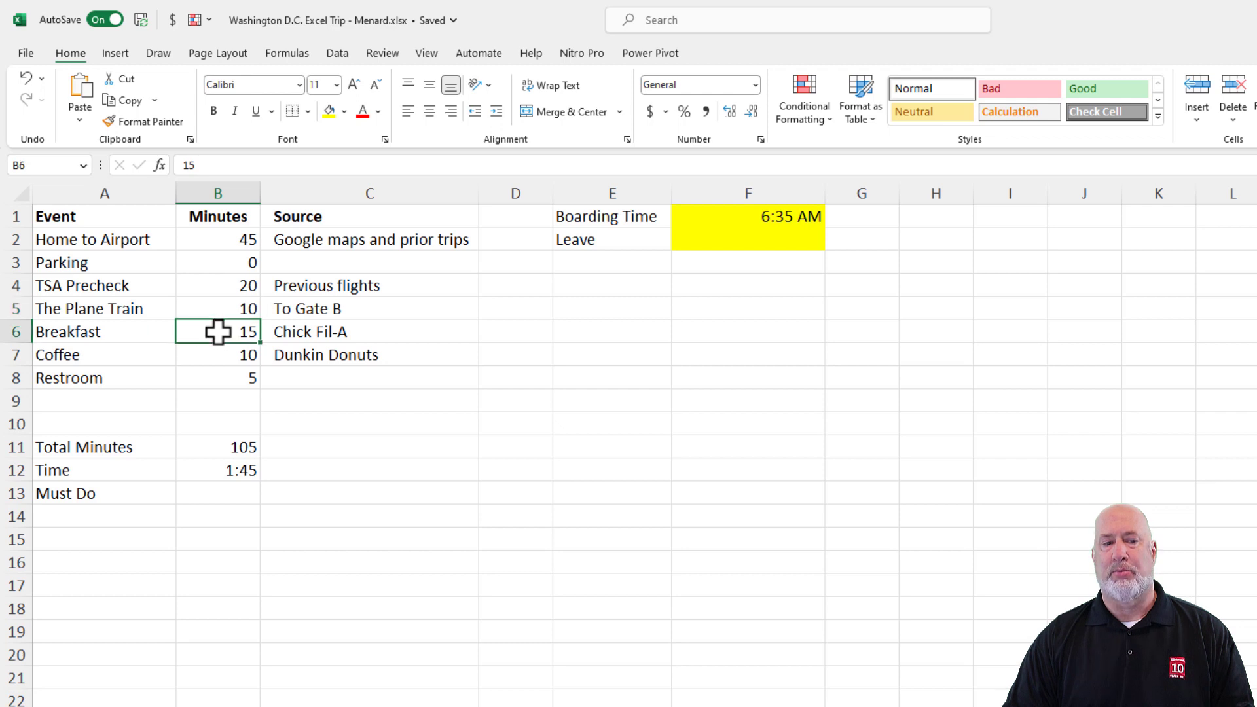
left_click(309, 332)
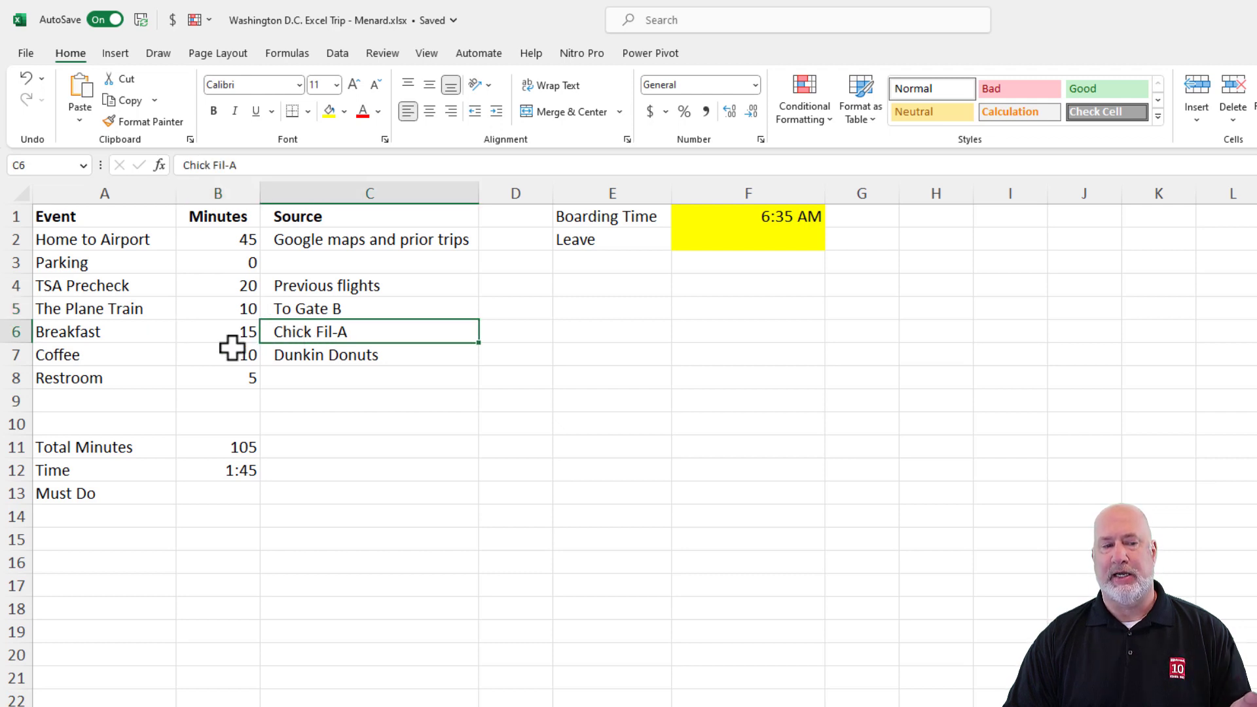
left_click(151, 356)
left_click(279, 357)
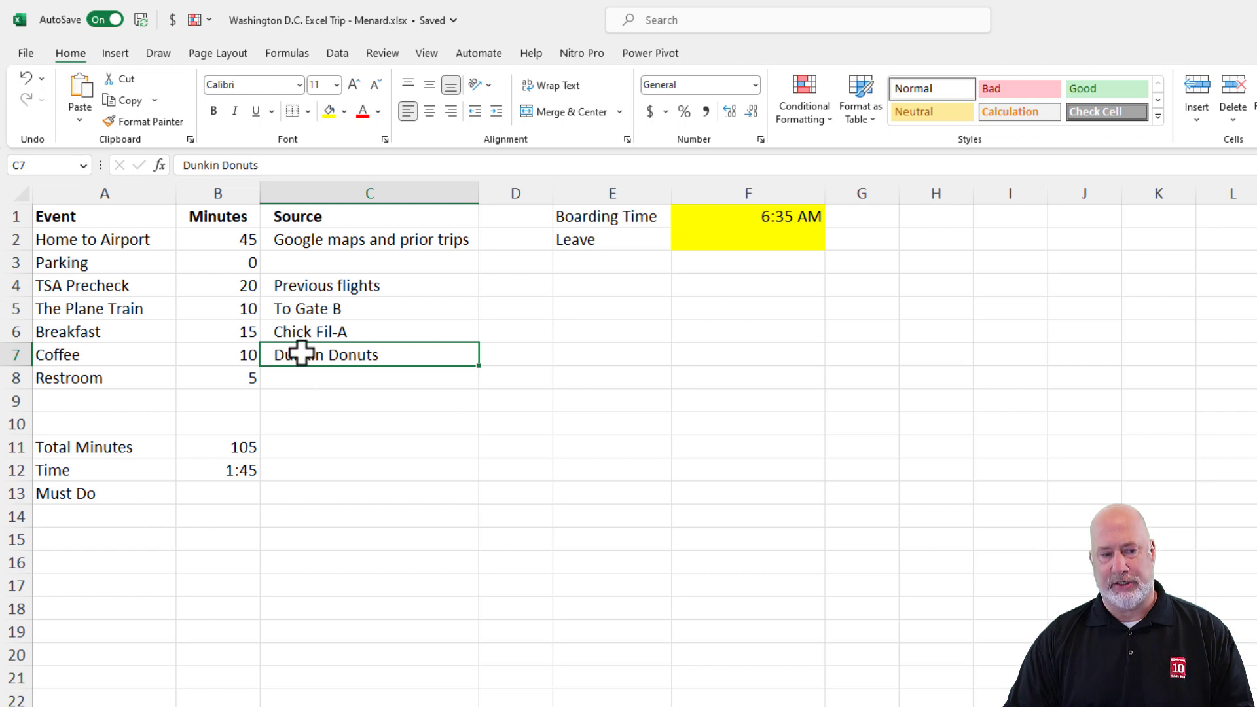
left_click(236, 380)
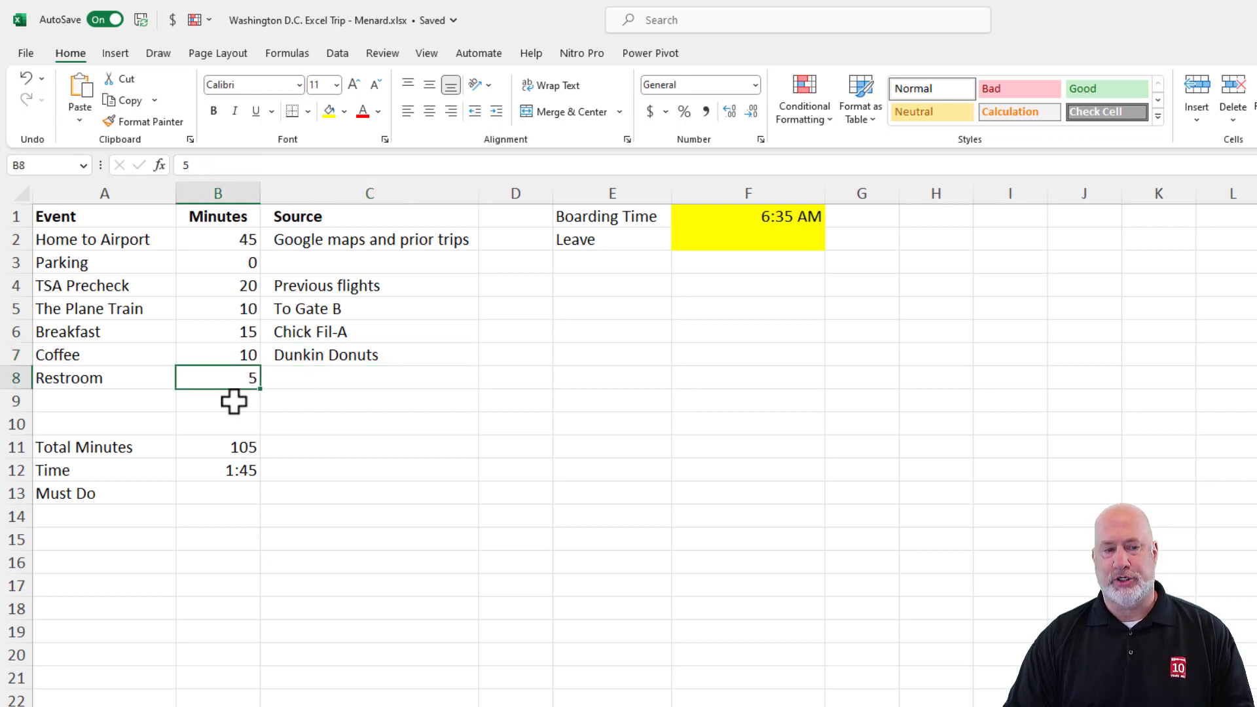
- Inspect the SUM formula behind Total Minutes in B11 and clear the Time cell B12
double_click(221, 447)
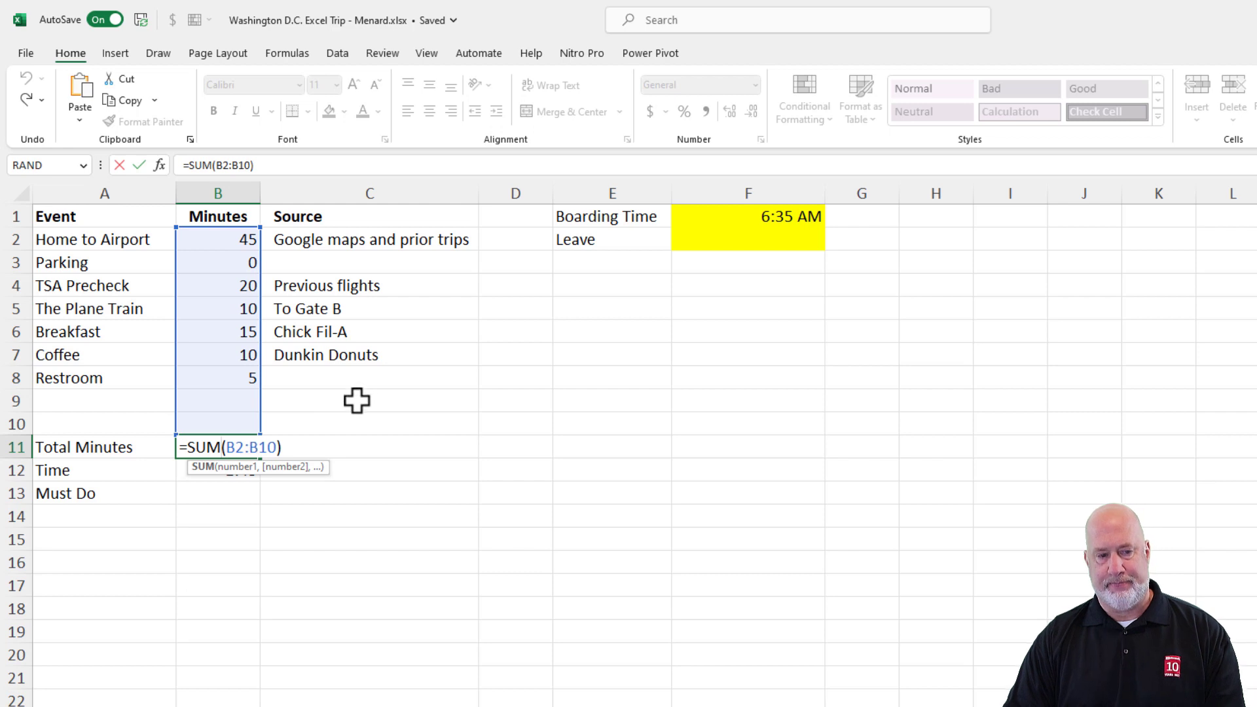
key("Escape")
key("Down")
key("Delete")
key("Up")
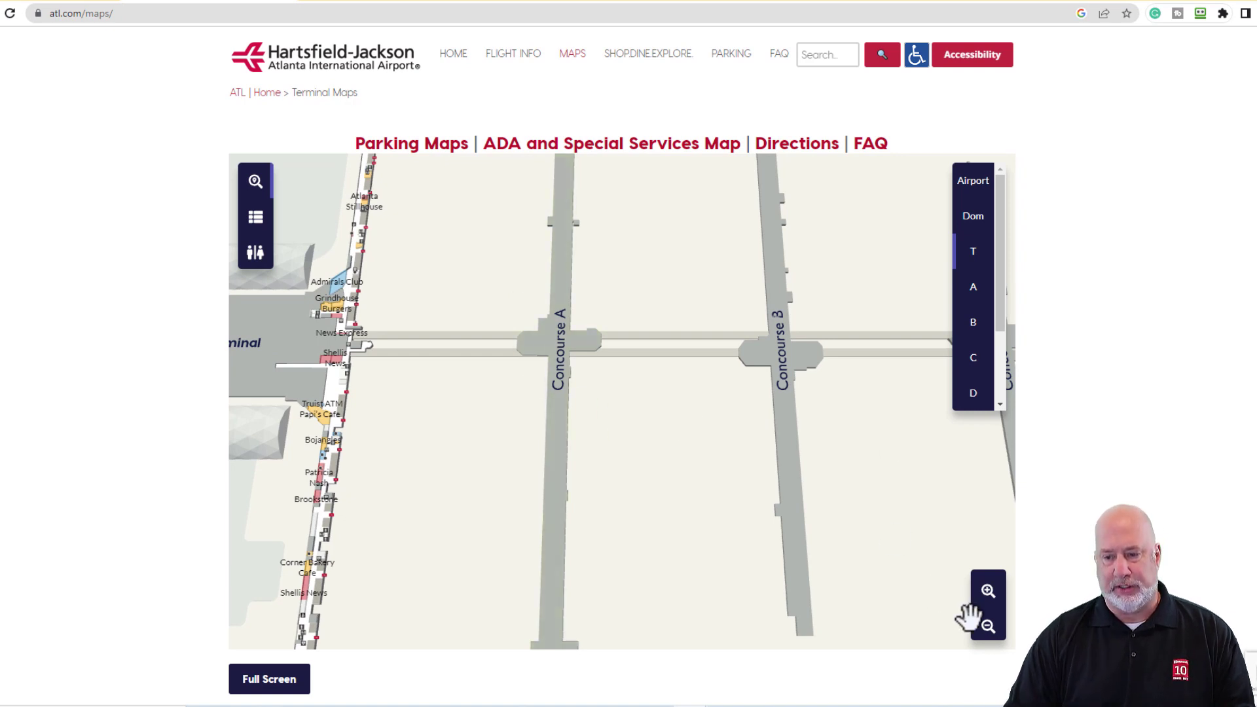
- Open the detailed Domestic Terminal map on the Hartsfield-Jackson airport terminal maps page in the browser
left_click(988, 630)
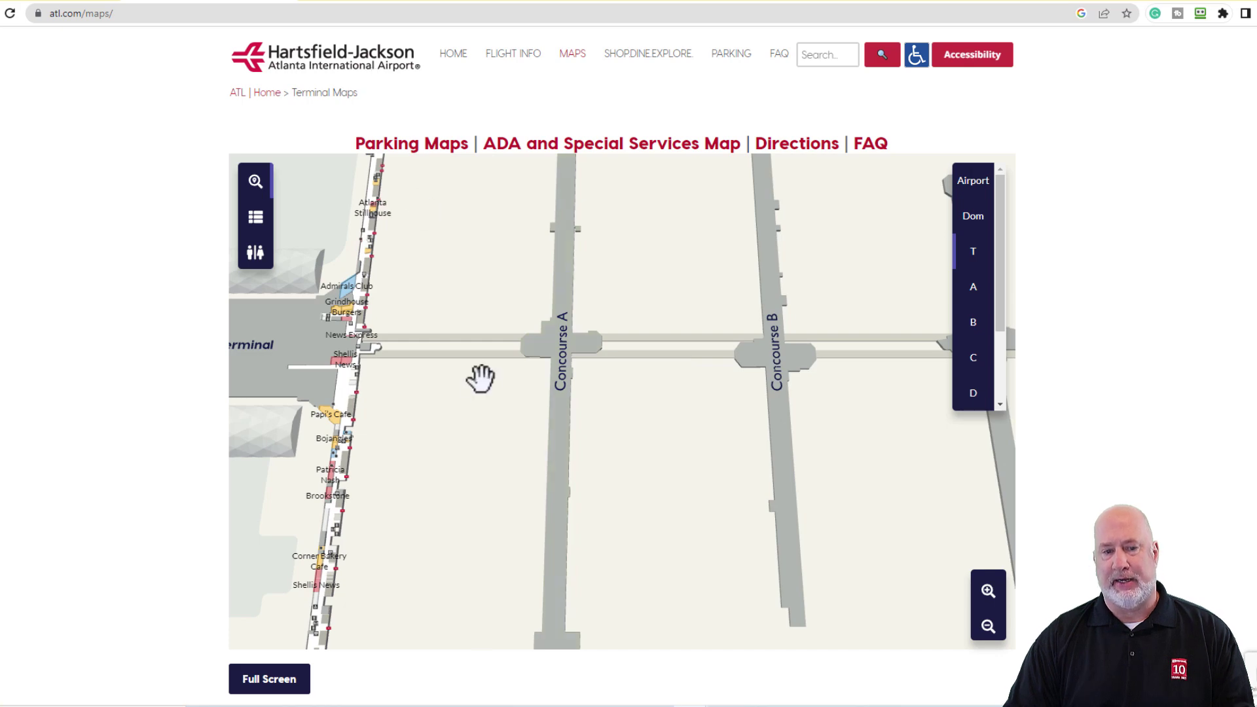
left_click_drag(477, 438, 803, 438)
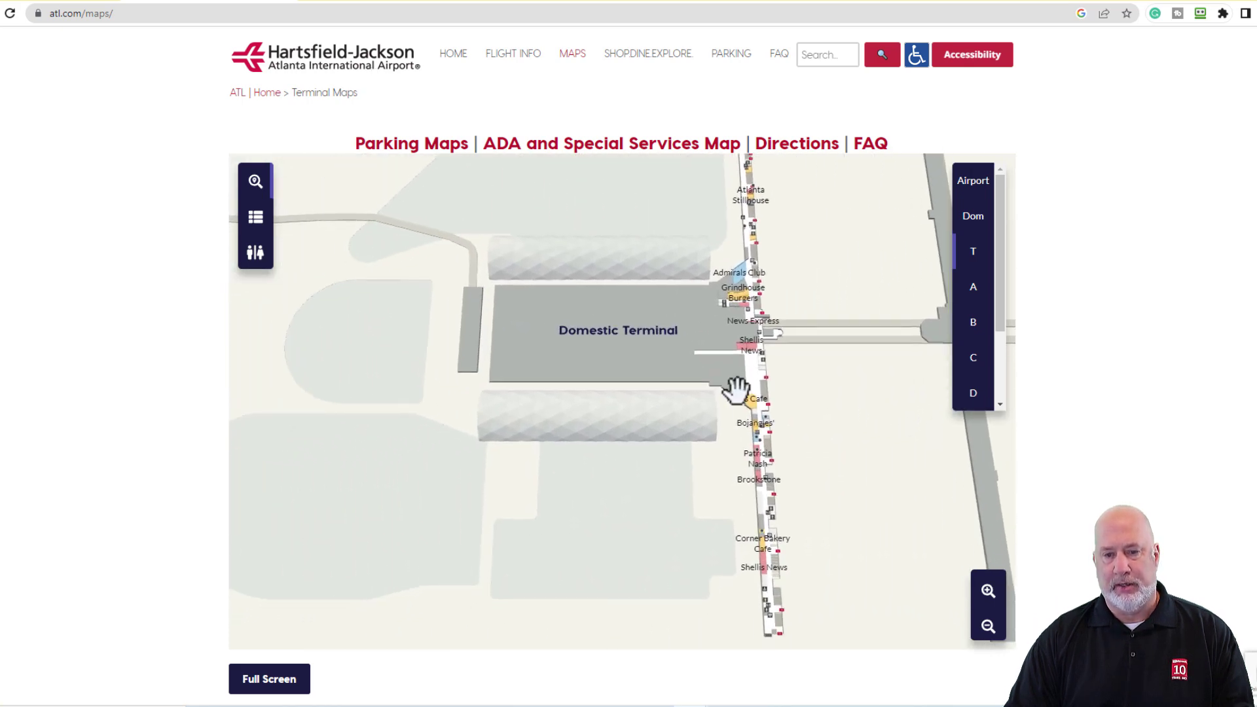
left_click(640, 348)
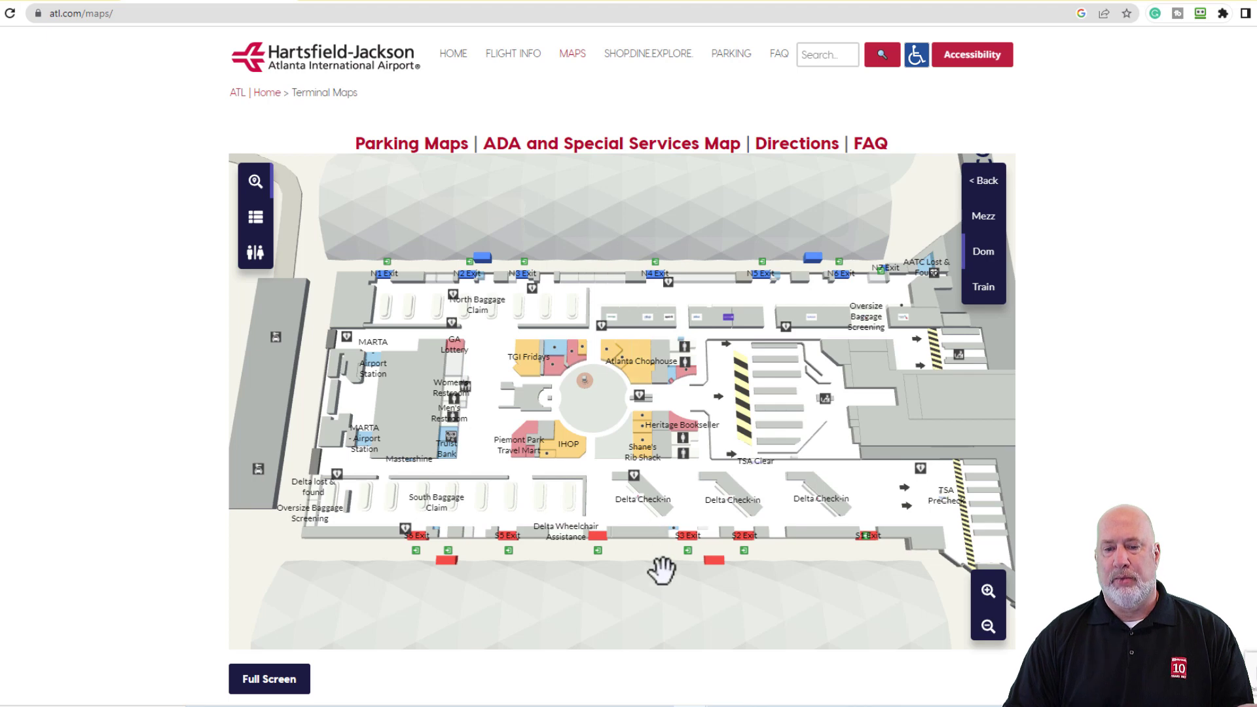
- Examine the route on the Domestic Terminal map from Delta Check-in through TSA PreCheck towards Concourse A
left_click_drag(664, 514, 492, 455)
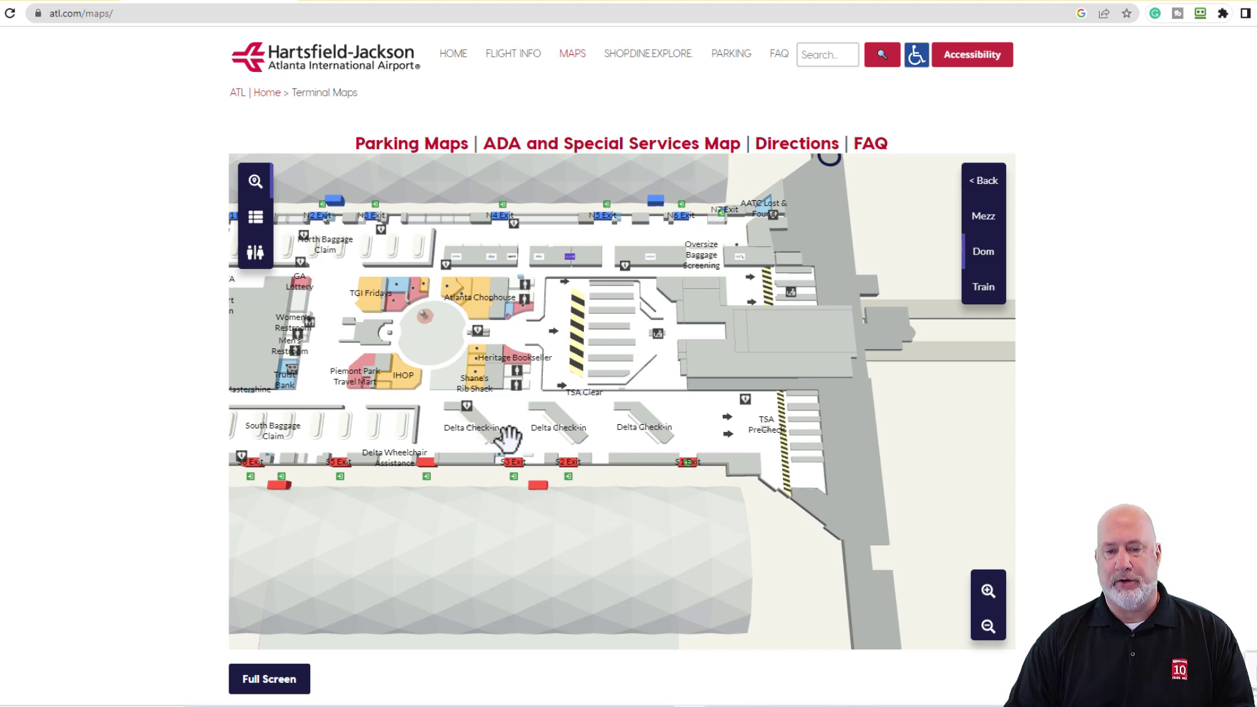
left_click_drag(598, 432, 396, 424)
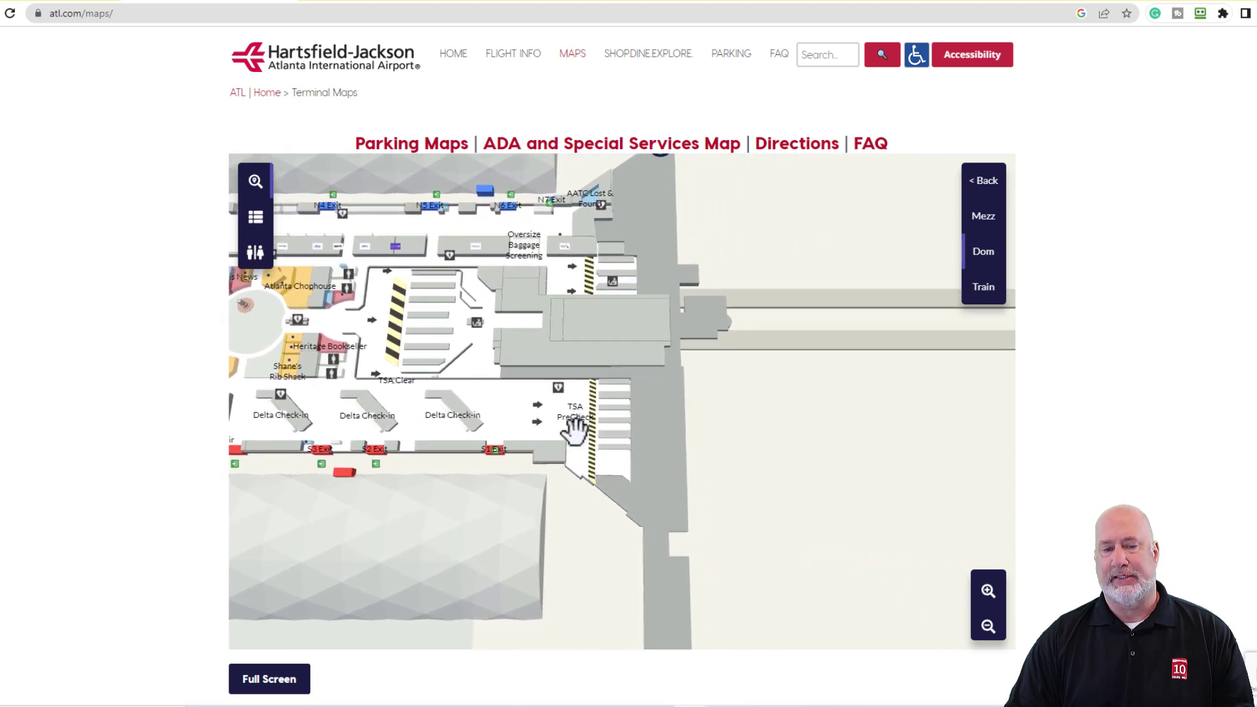
left_click_drag(426, 415, 652, 541)
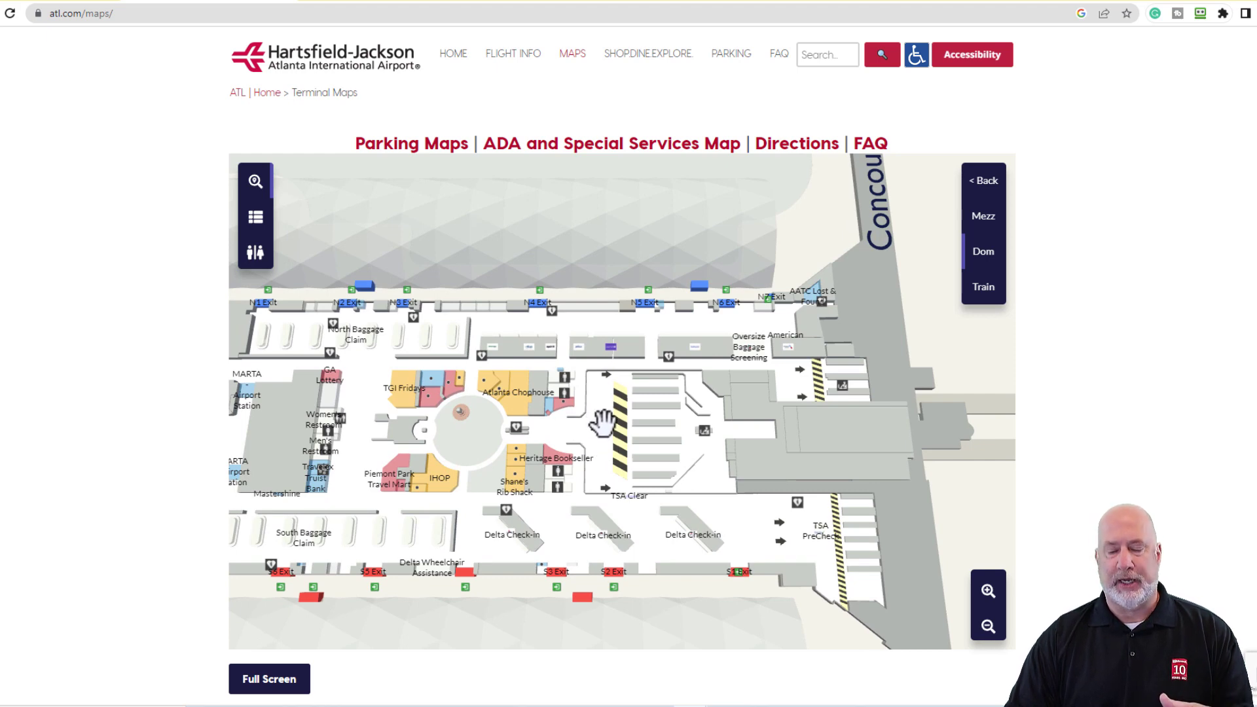
left_click_drag(717, 541, 359, 490)
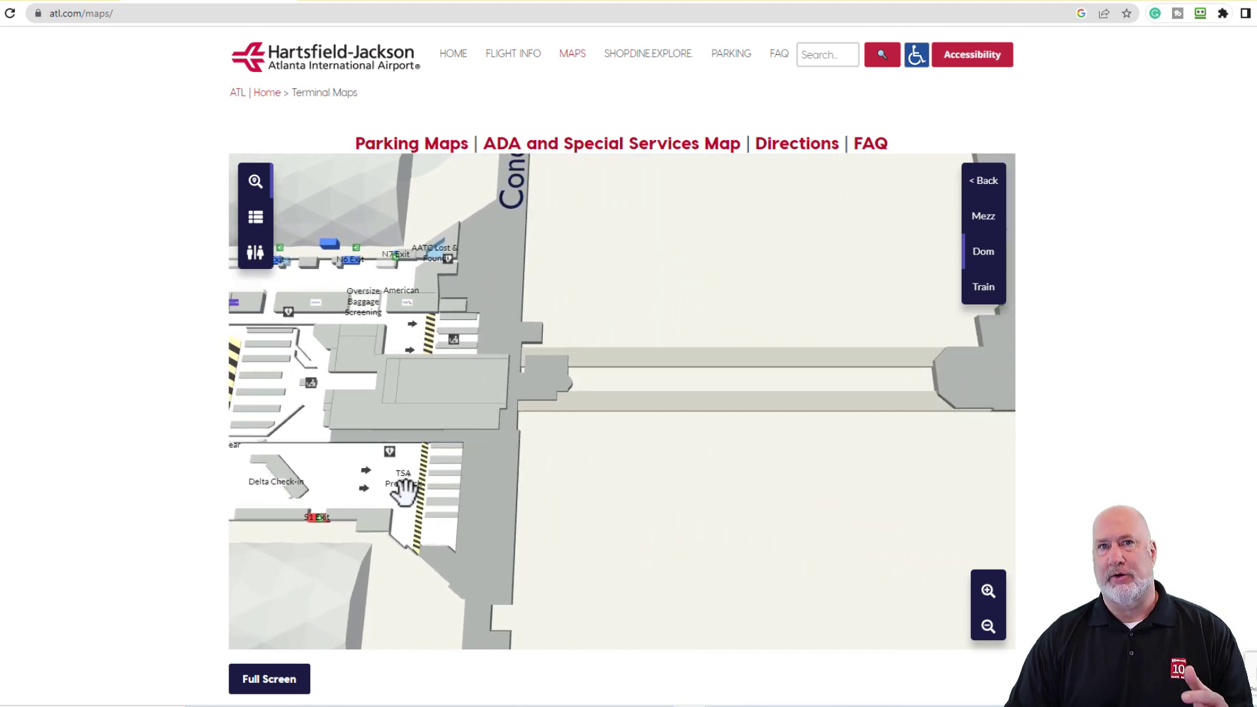
left_click_drag(651, 502, 322, 497)
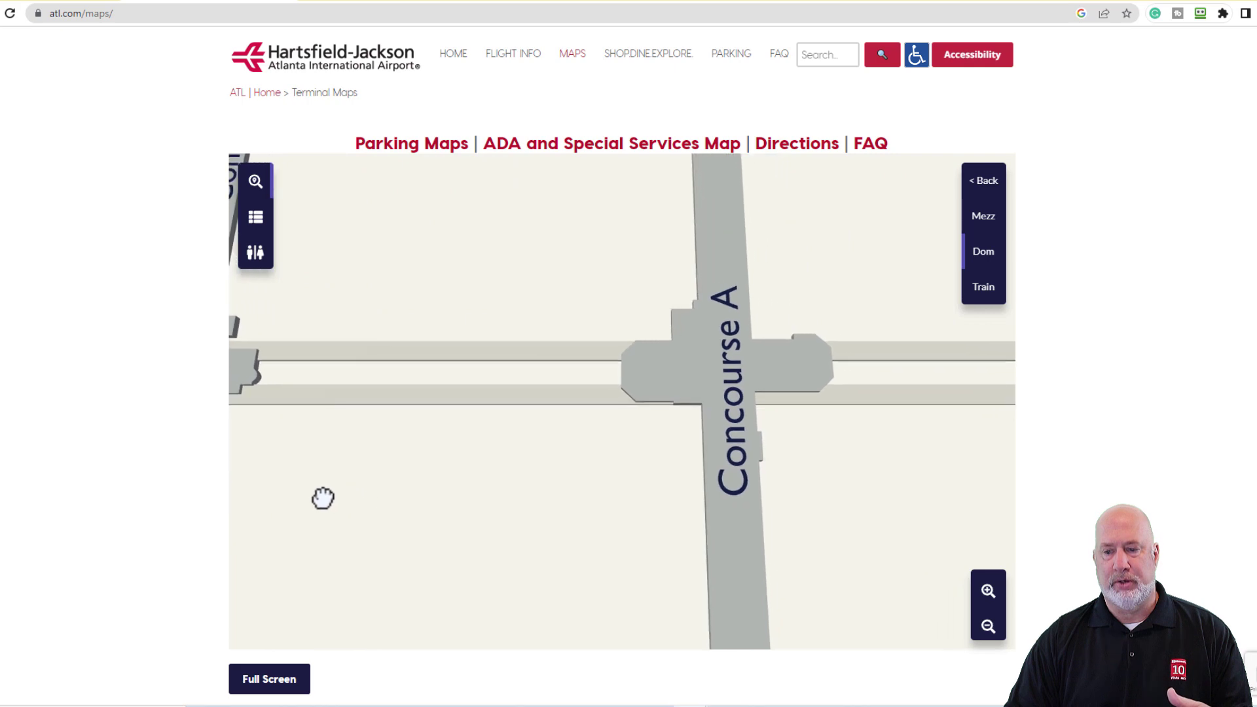
- Locate Concourse B beyond Concourse A on the airport map and select it
left_click(988, 627)
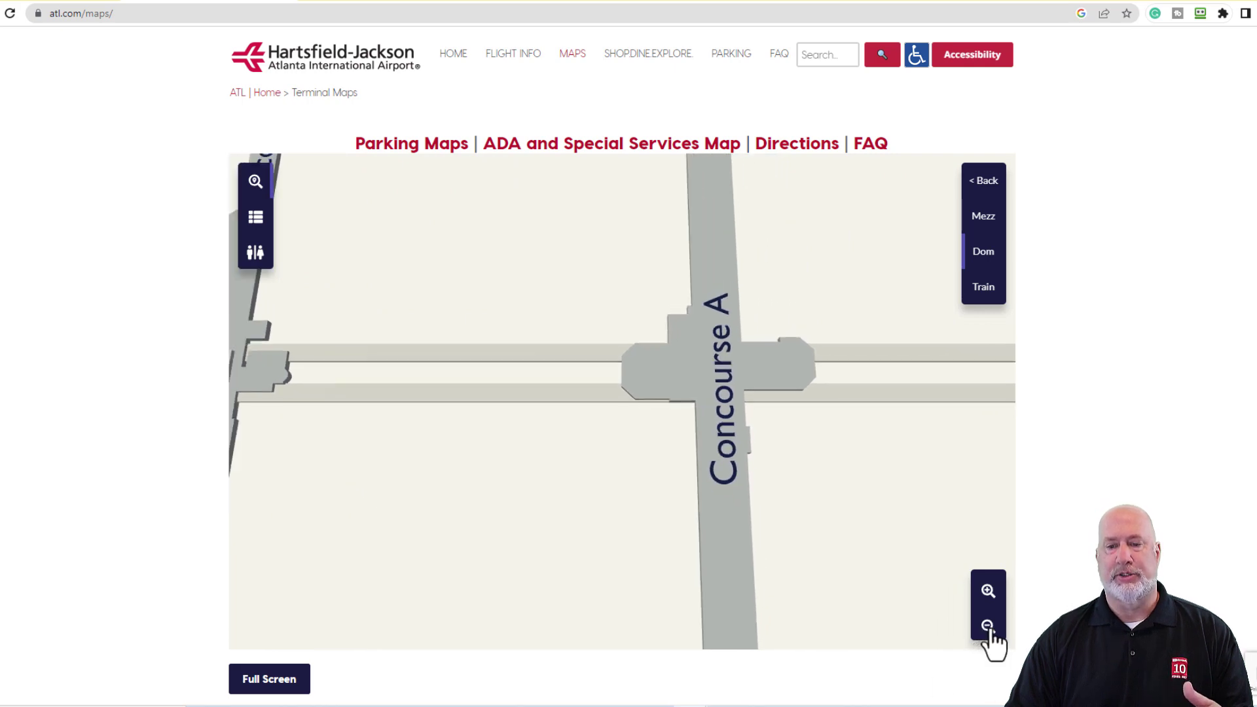
left_click(988, 627)
double_click(988, 627)
left_click(988, 627)
left_click(988, 626)
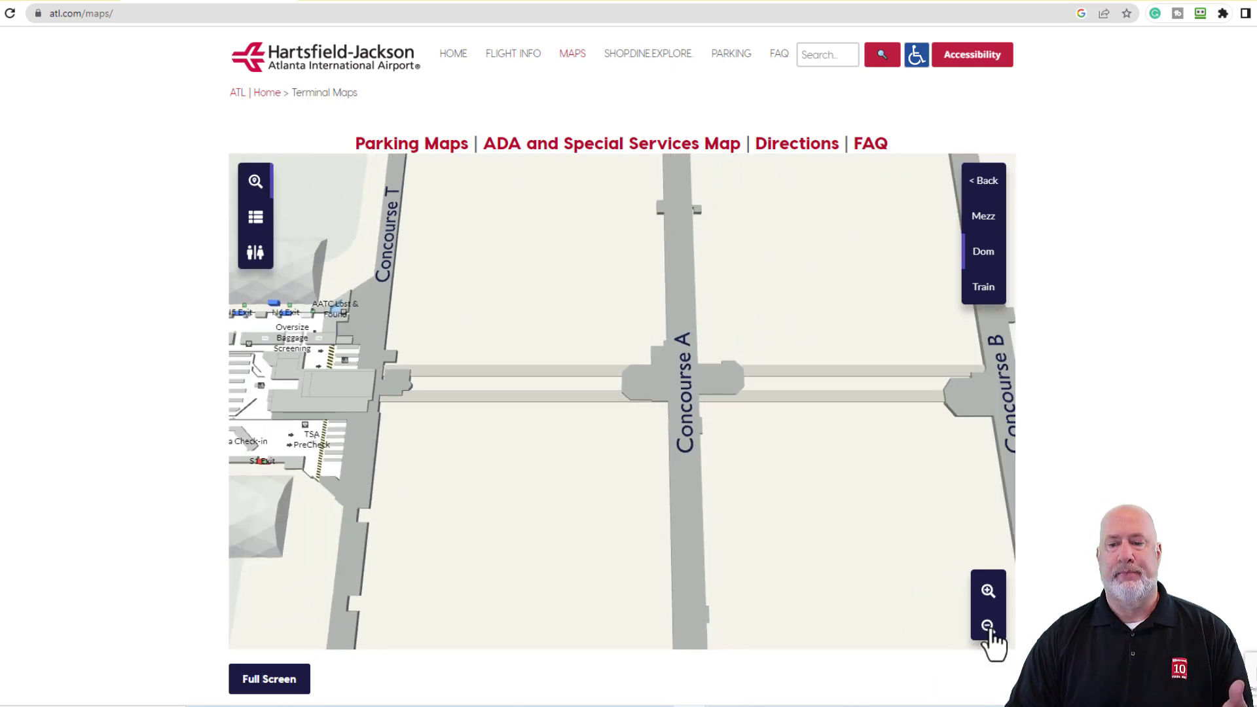
left_click_drag(825, 520, 434, 497)
left_click(586, 387)
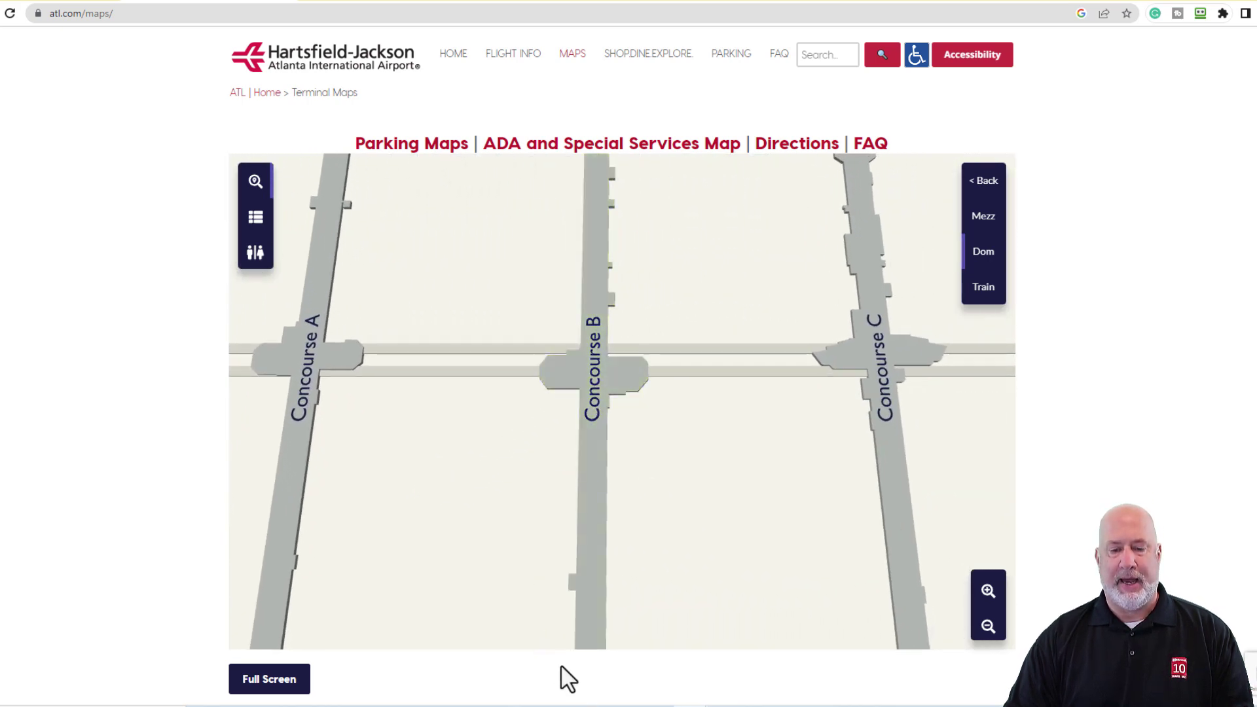
- Check the departure gate and boarding time on the Delta boarding pass in the mirrored phone window, and return to the airport map
mouse_move(782, 702)
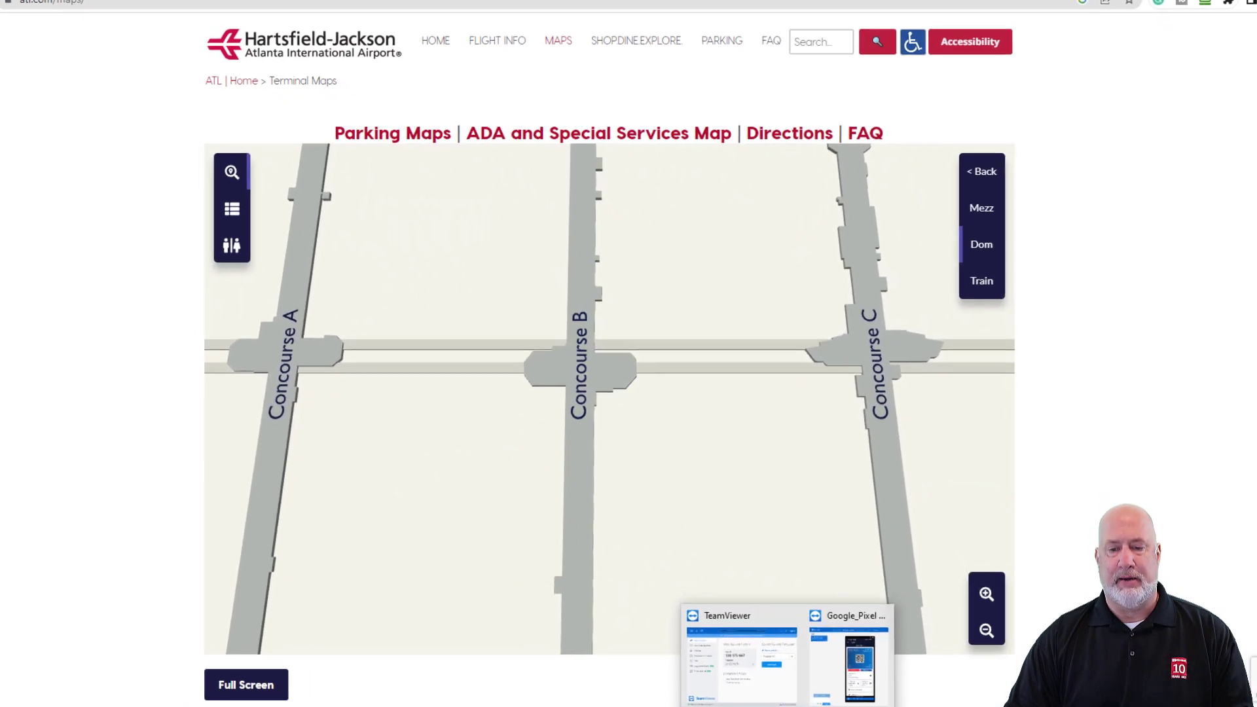
left_click(825, 673)
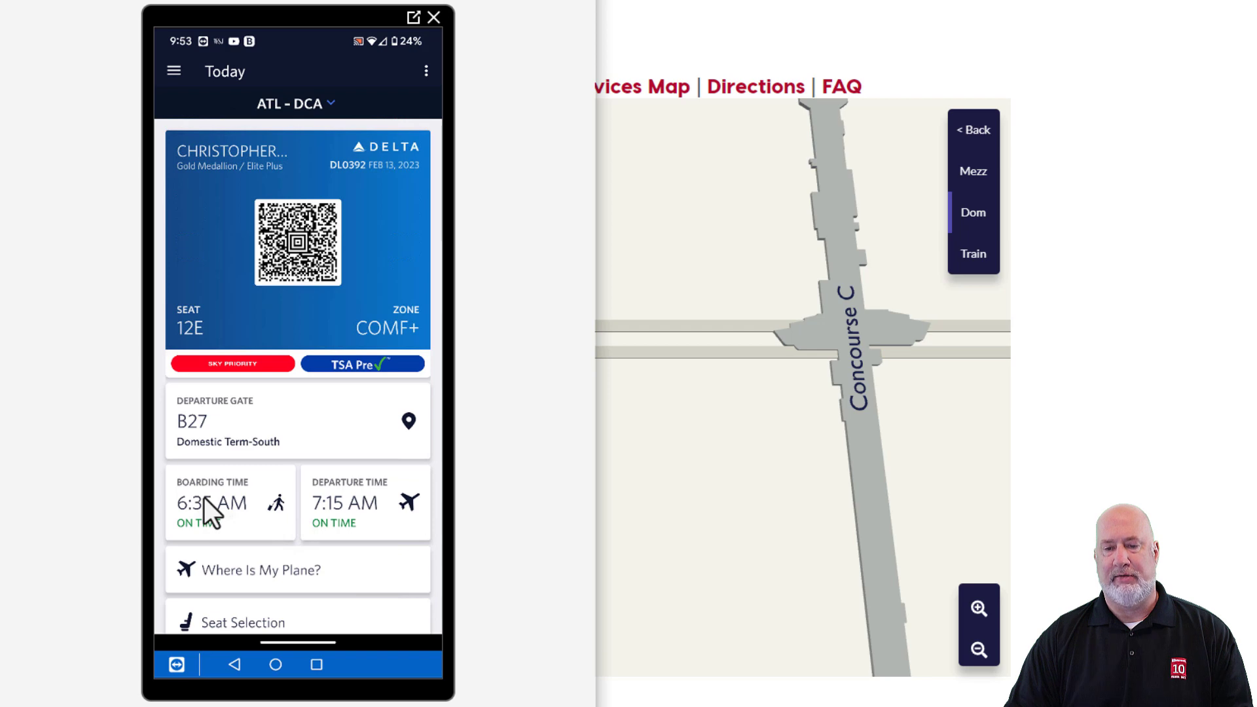
left_click(681, 505)
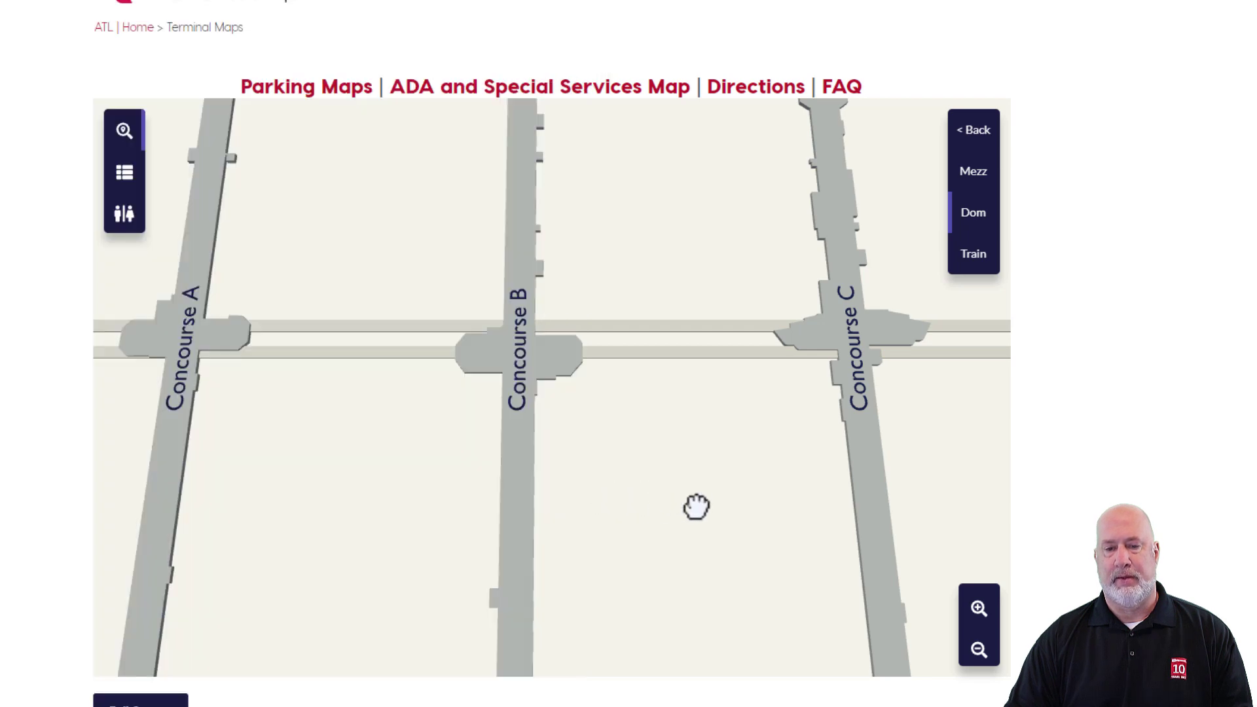
- Open the detailed Concourse B map and locate gate B27 along the concourse
left_click(519, 325)
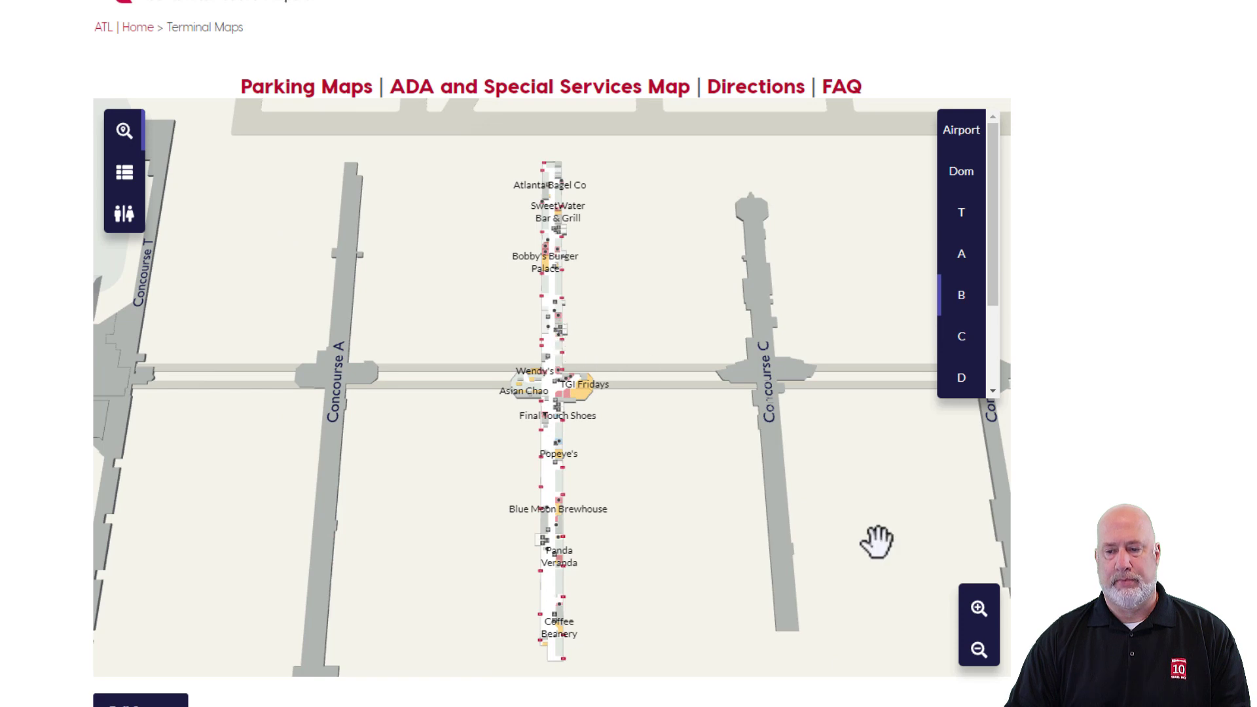
left_click(978, 612)
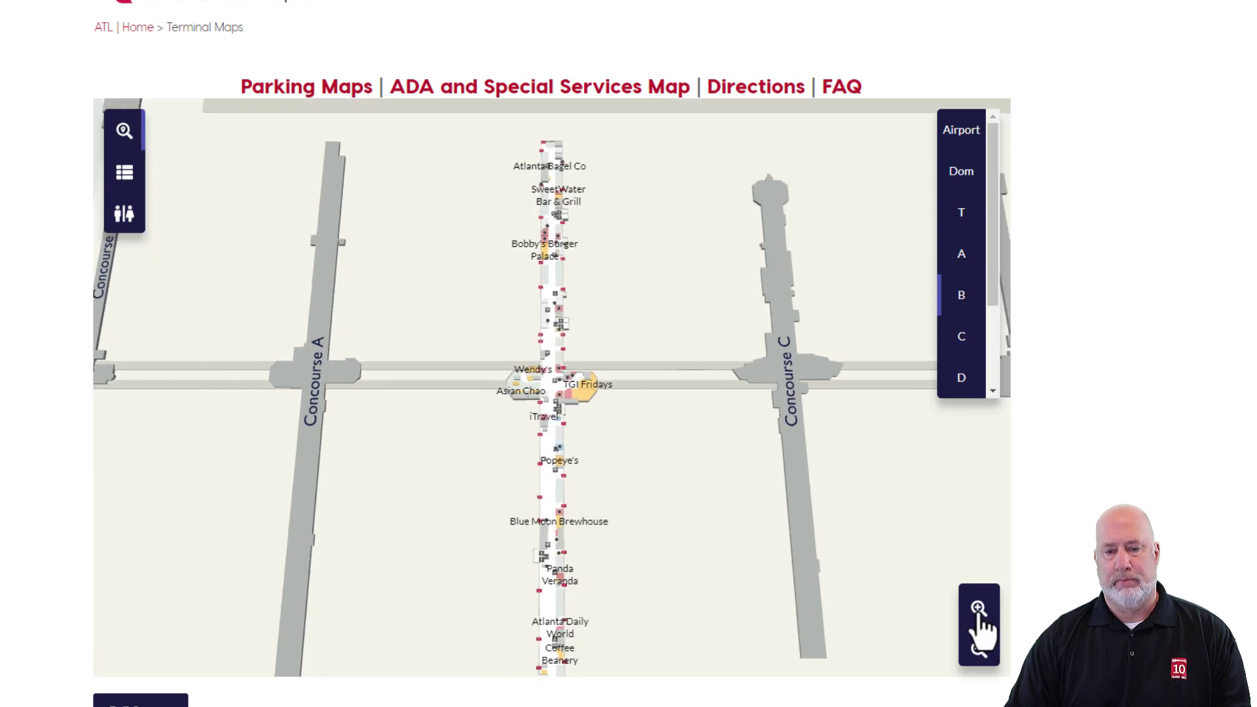
left_click(977, 609)
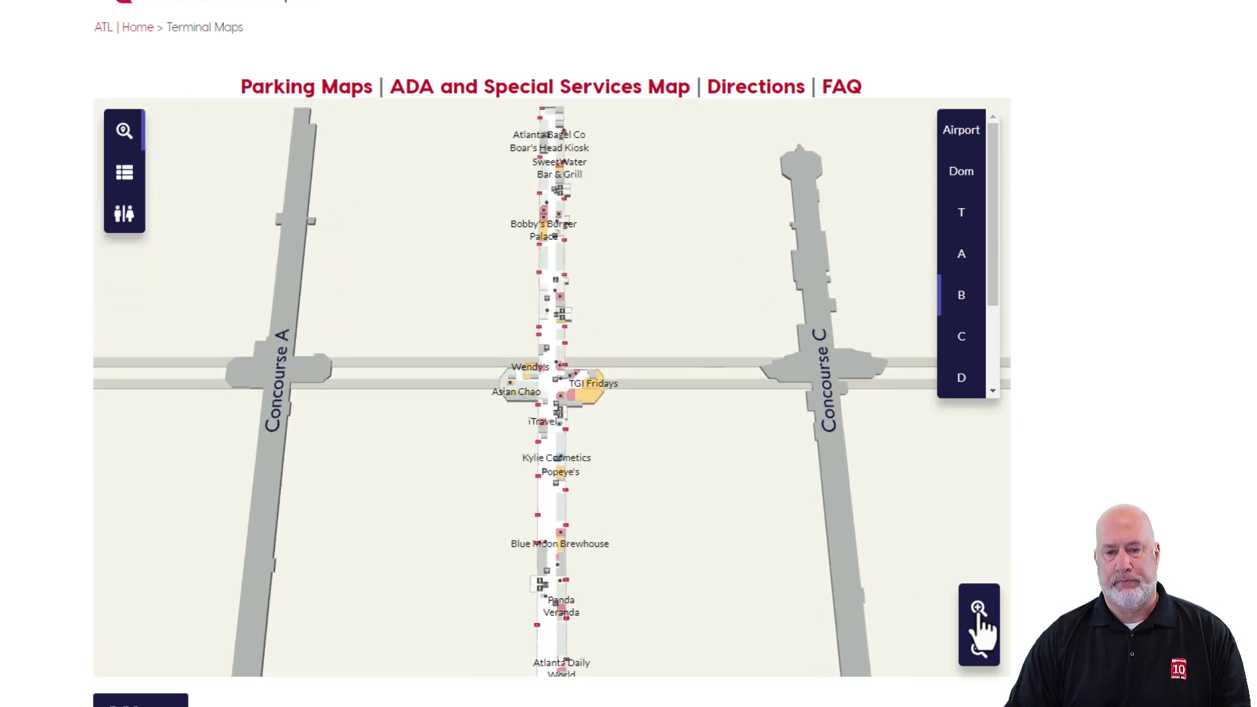
scroll(718, 491, "up", 5)
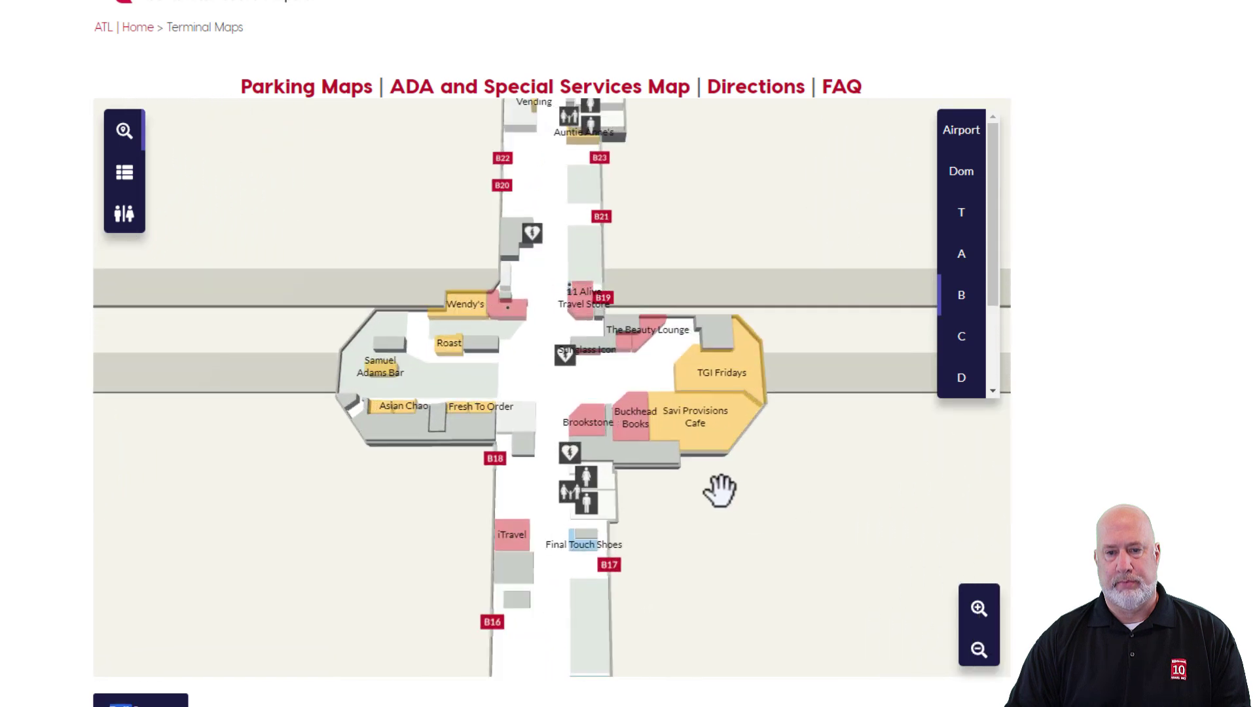
left_click_drag(692, 220, 723, 549)
left_click_drag(690, 336, 696, 561)
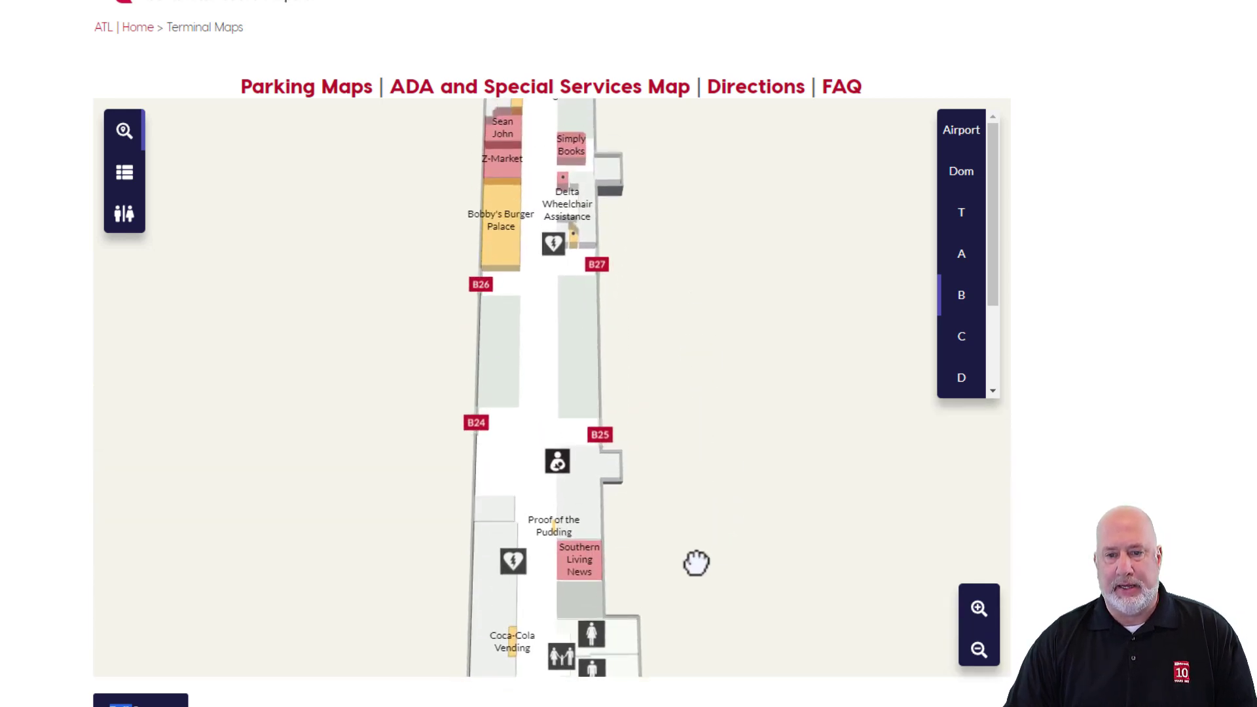